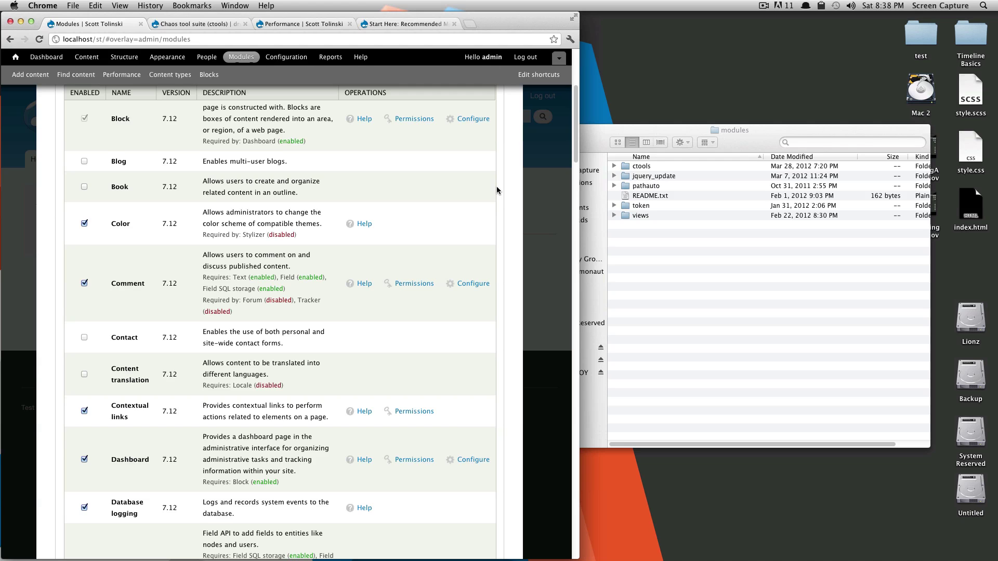
- Close the Modules overlay and open My First Project from the Find content list to view its image
{"action": "scroll", "coordinate": [497, 190], "scroll_direction": "up", "scroll_amount": 10}
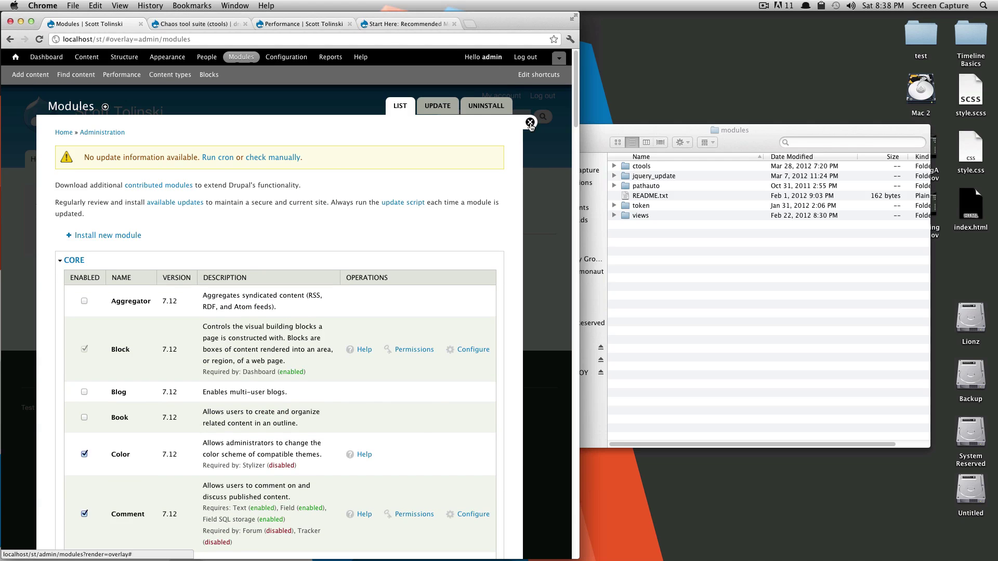
{"action": "left_click", "coordinate": [529, 123]}
{"action": "left_click", "coordinate": [81, 78]}
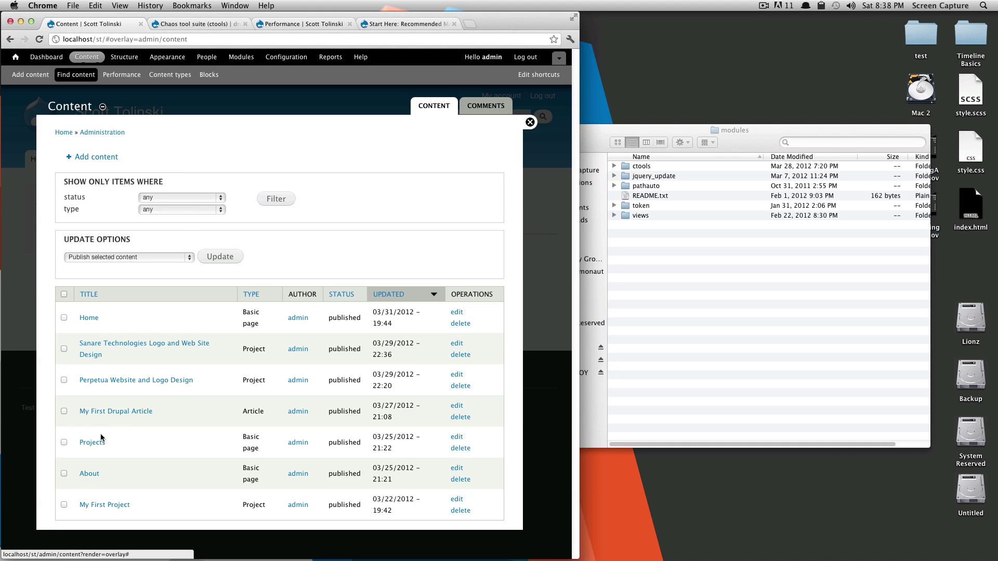
{"action": "left_click", "coordinate": [104, 505]}
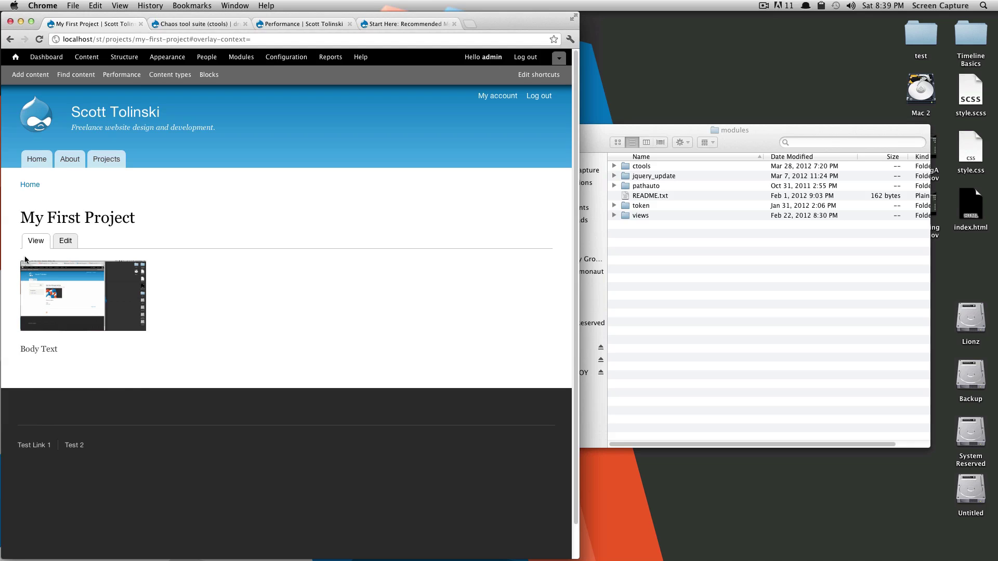
{"action": "left_click_drag", "start_coordinate": [92, 341], "coordinate": [172, 291]}
{"action": "left_click", "coordinate": [231, 300]}
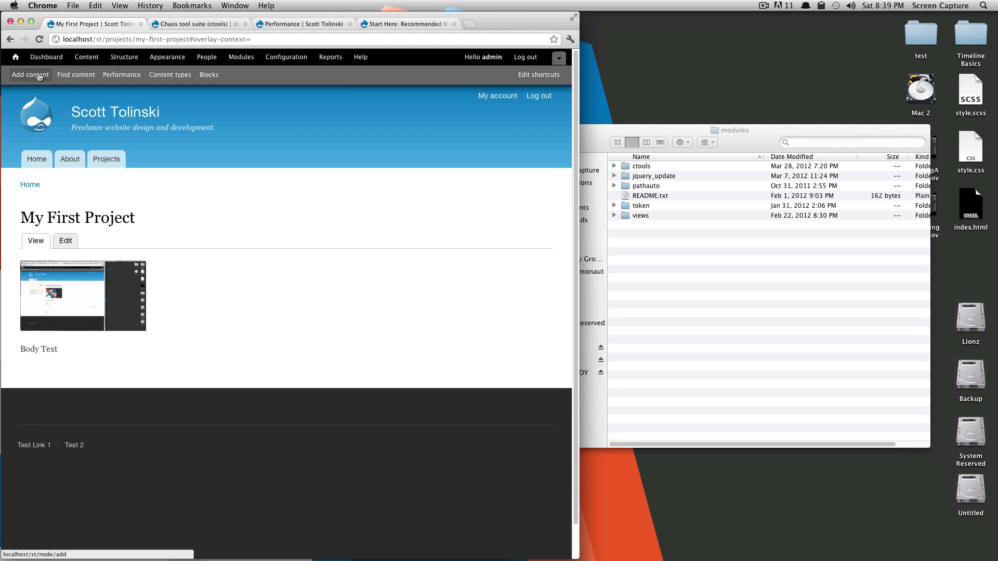
- Open Content types in a new tab and go to the Project type's Manage Display page
{"action": "right_click", "coordinate": [182, 76]}
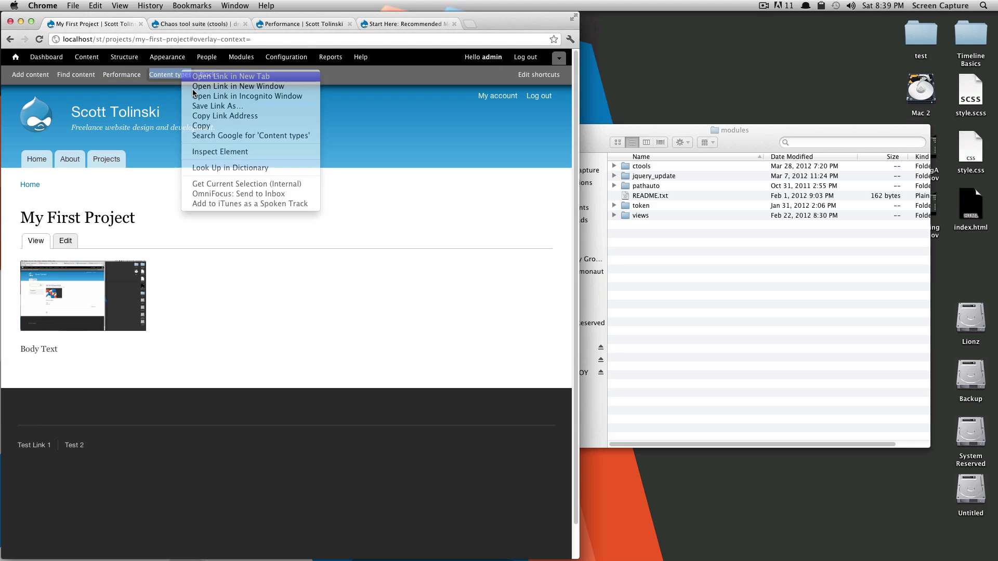
{"action": "left_click", "coordinate": [208, 81]}
{"action": "left_click", "coordinate": [178, 27]}
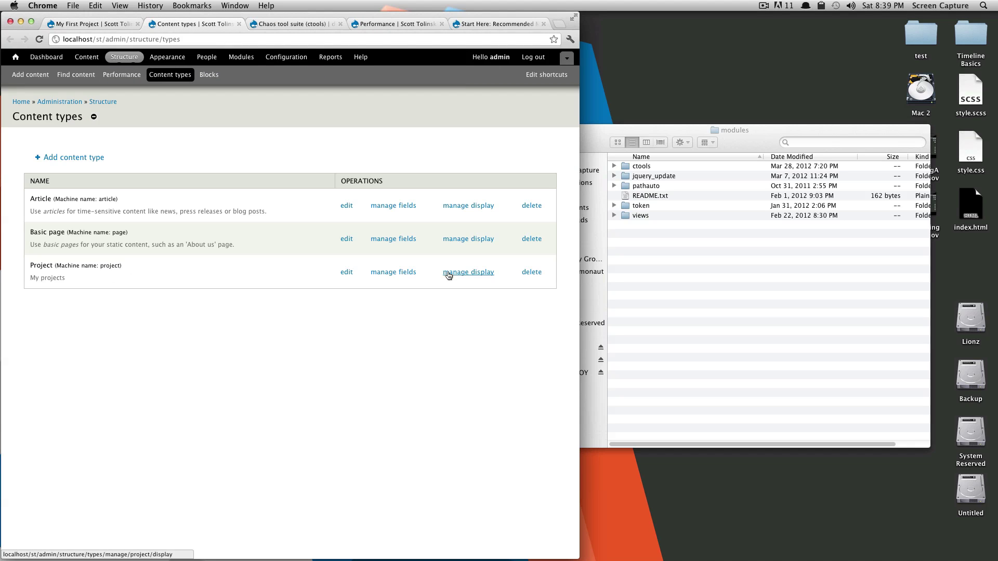
{"action": "left_click", "coordinate": [403, 274]}
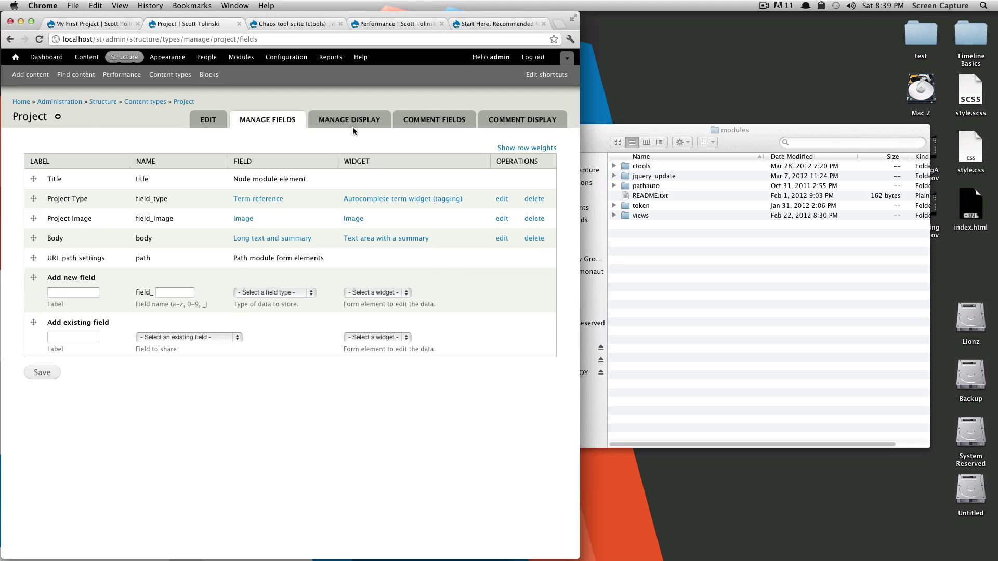
{"action": "left_click", "coordinate": [343, 118]}
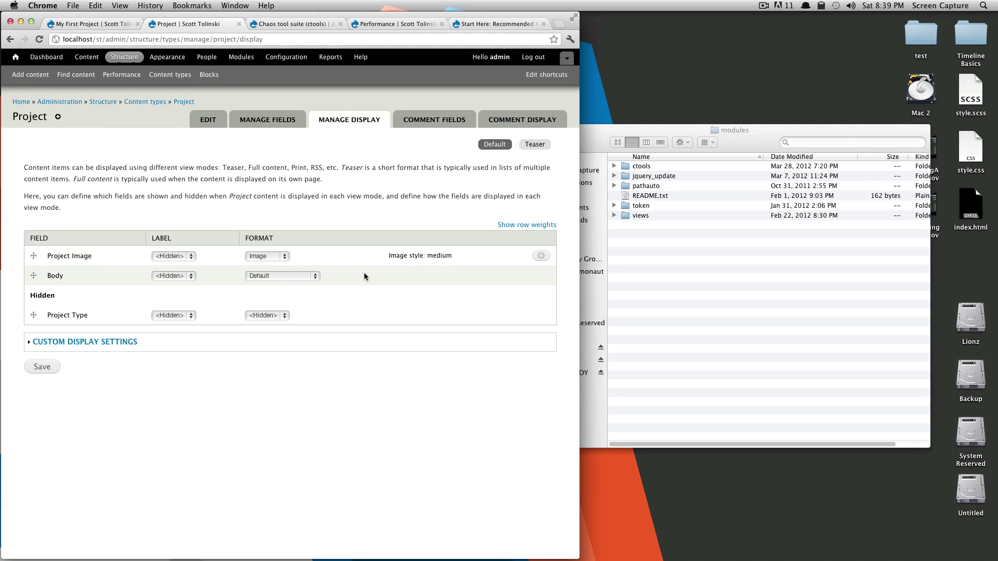
{"action": "triple_click", "coordinate": [450, 256]}
{"action": "left_click", "coordinate": [454, 257]}
- Review the Project Image format settings, keep the medium image style, and cancel
{"action": "left_click", "coordinate": [104, 24]}
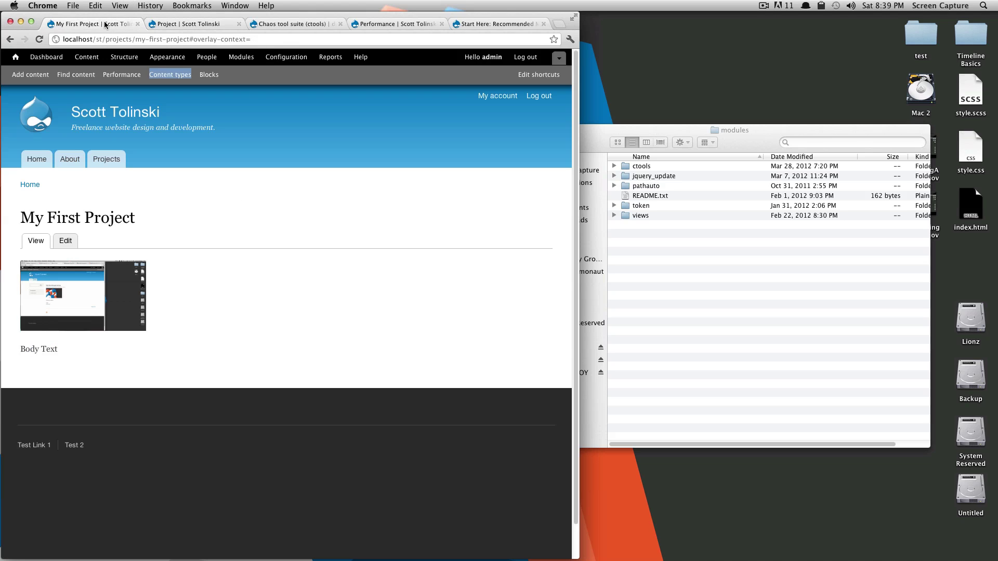
{"action": "left_click", "coordinate": [201, 25]}
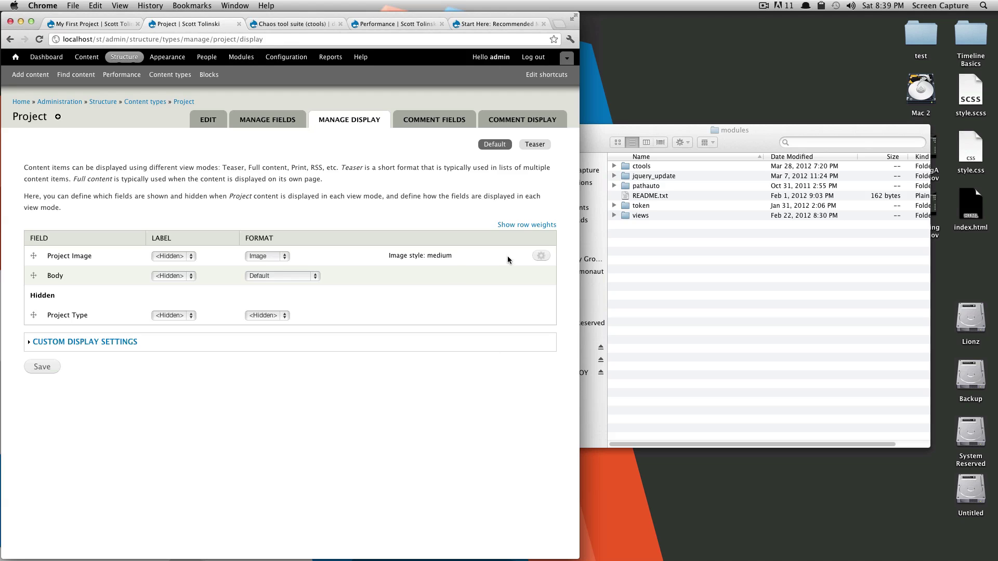
{"action": "left_click", "coordinate": [541, 256]}
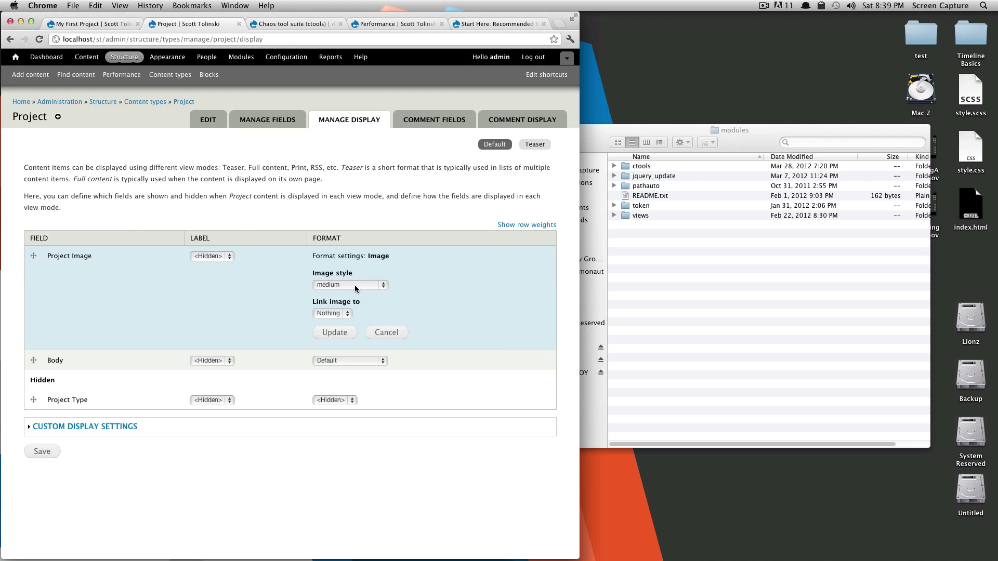
{"action": "left_click", "coordinate": [364, 289]}
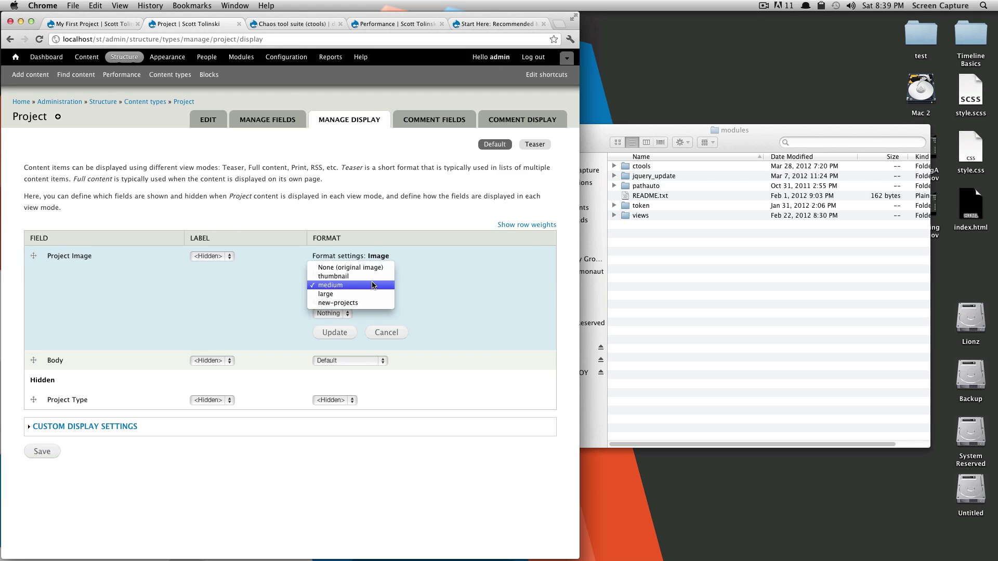
{"action": "left_click", "coordinate": [426, 285]}
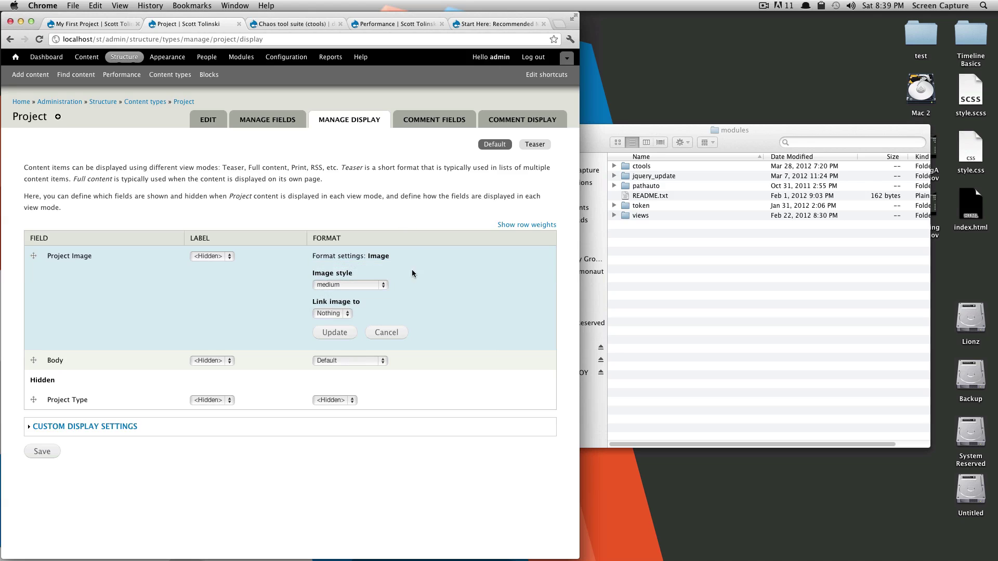
{"action": "left_click", "coordinate": [398, 333]}
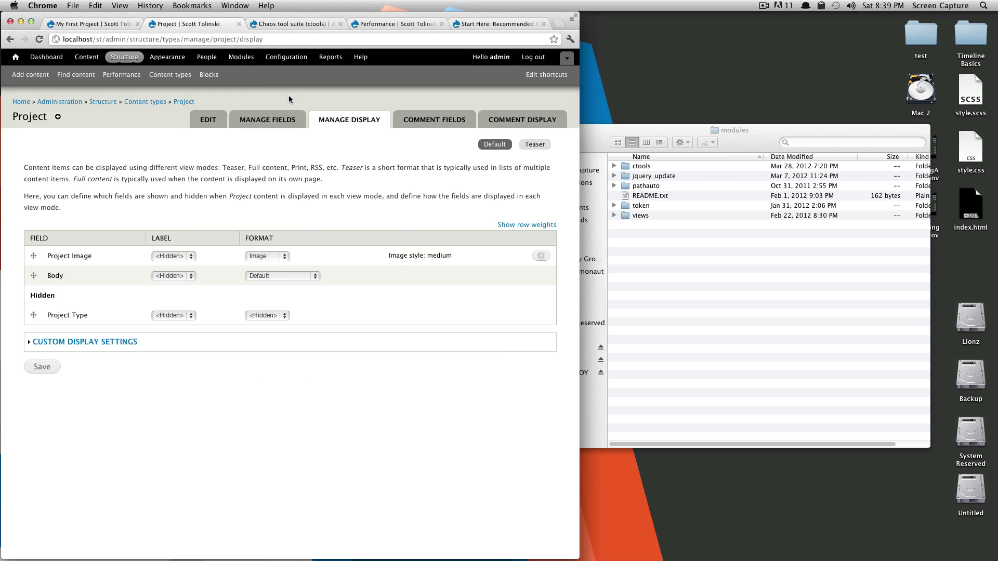
- Under Configuration > Image styles, add a new style named 'project-test'
{"action": "left_click", "coordinate": [293, 59]}
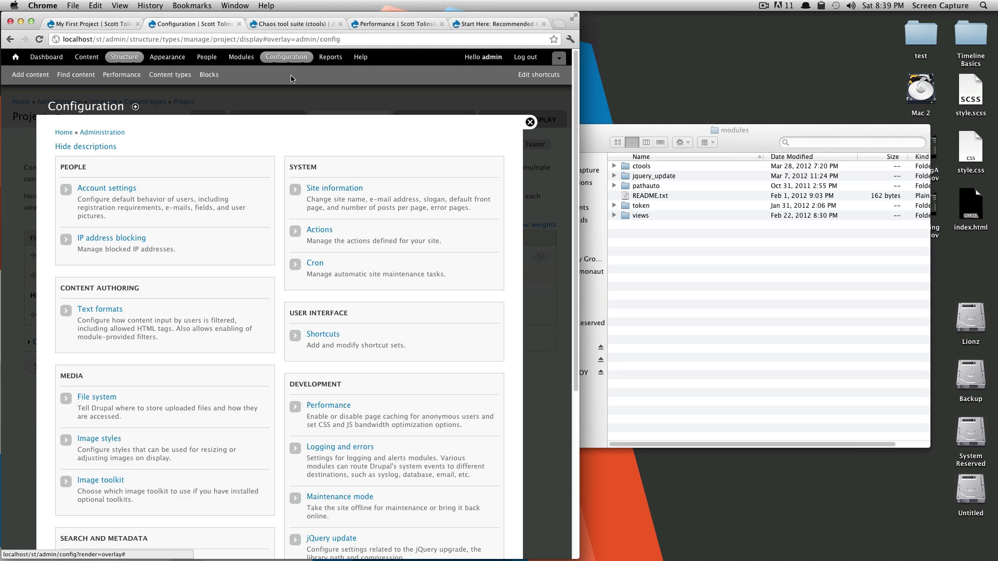
{"action": "scroll", "coordinate": [171, 333], "scroll_direction": "down", "scroll_amount": 3}
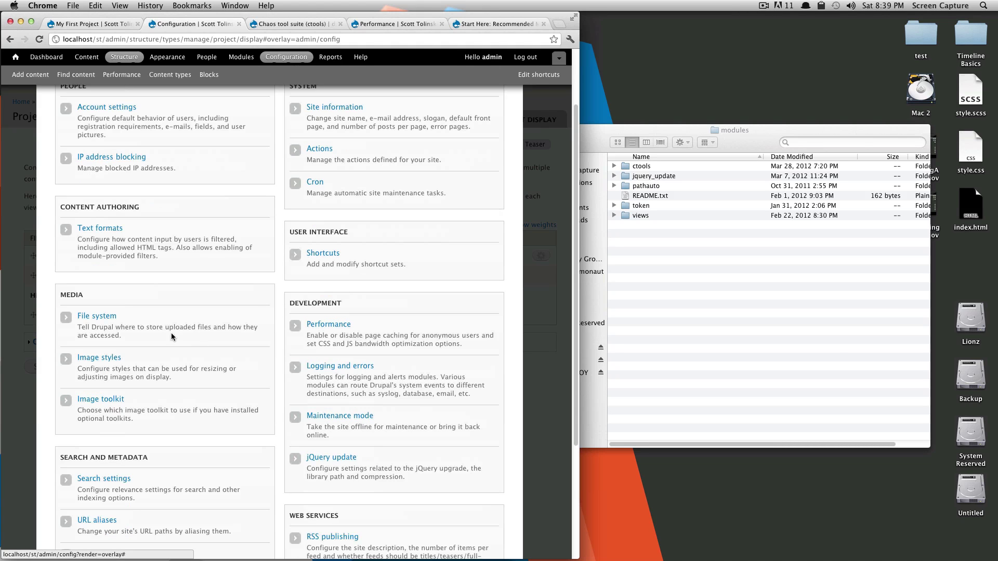
{"action": "left_click", "coordinate": [111, 357]}
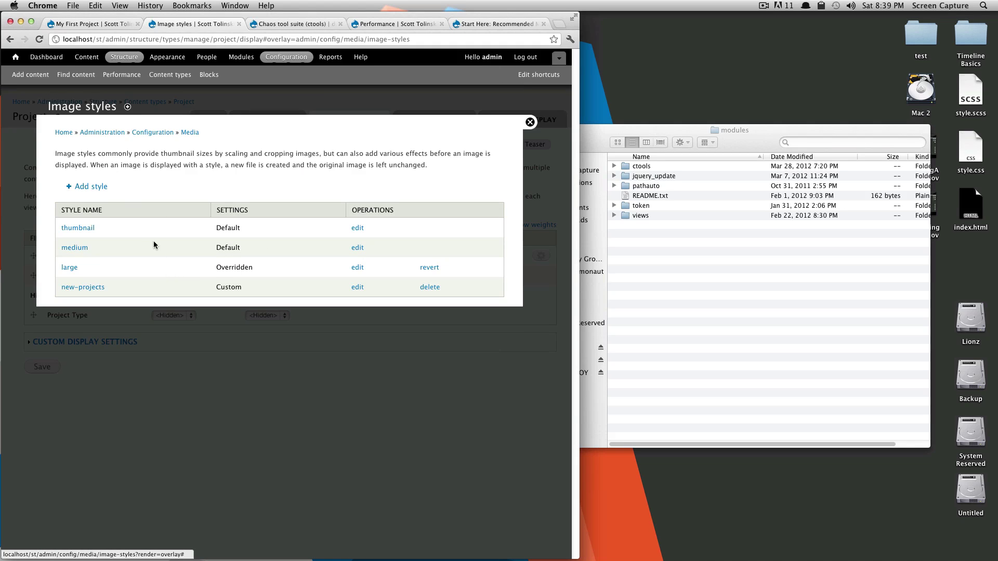
{"action": "left_click", "coordinate": [92, 187]}
{"action": "left_click", "coordinate": [97, 164]}
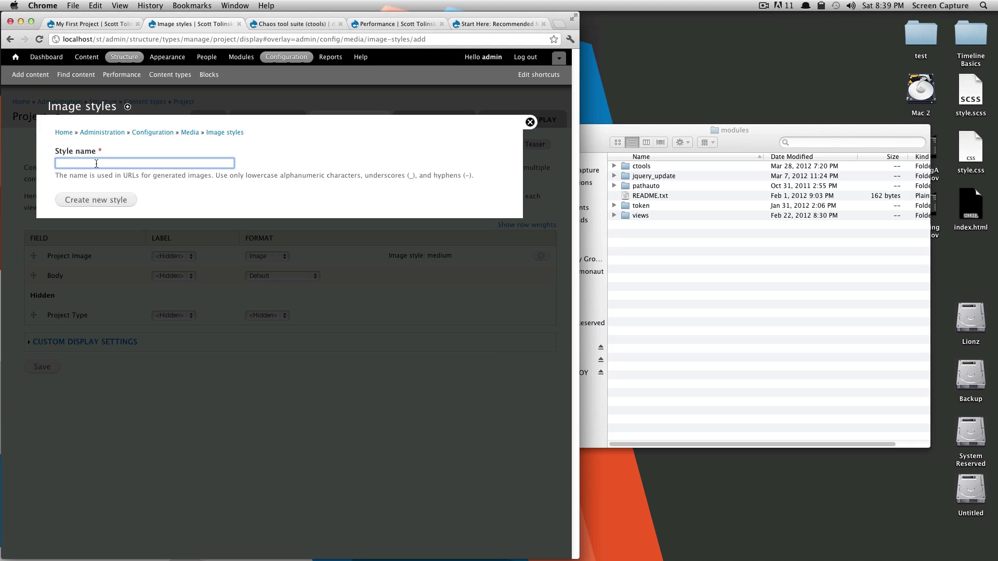
{"action": "type", "text": "P"}
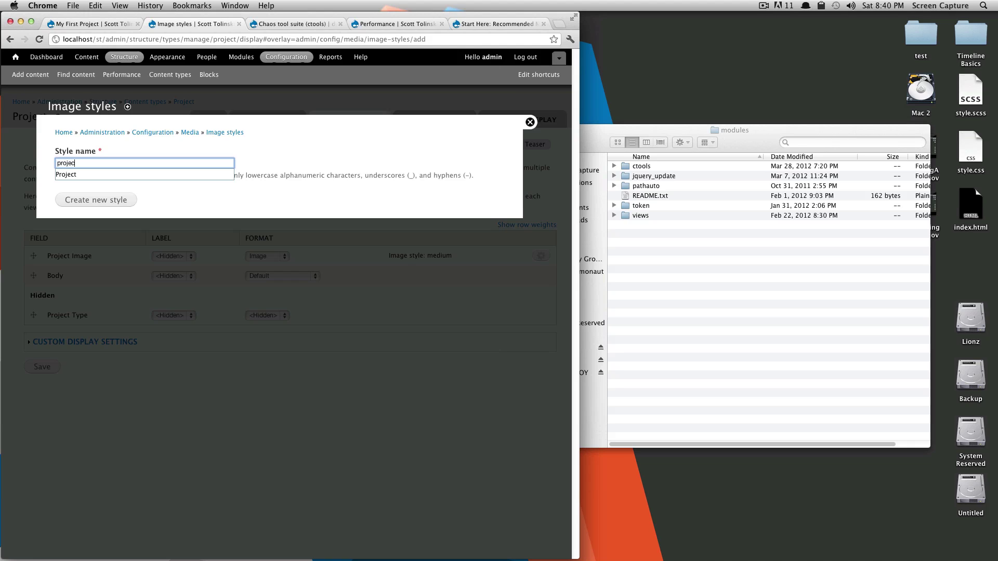
{"action": "type", "text": "-"}
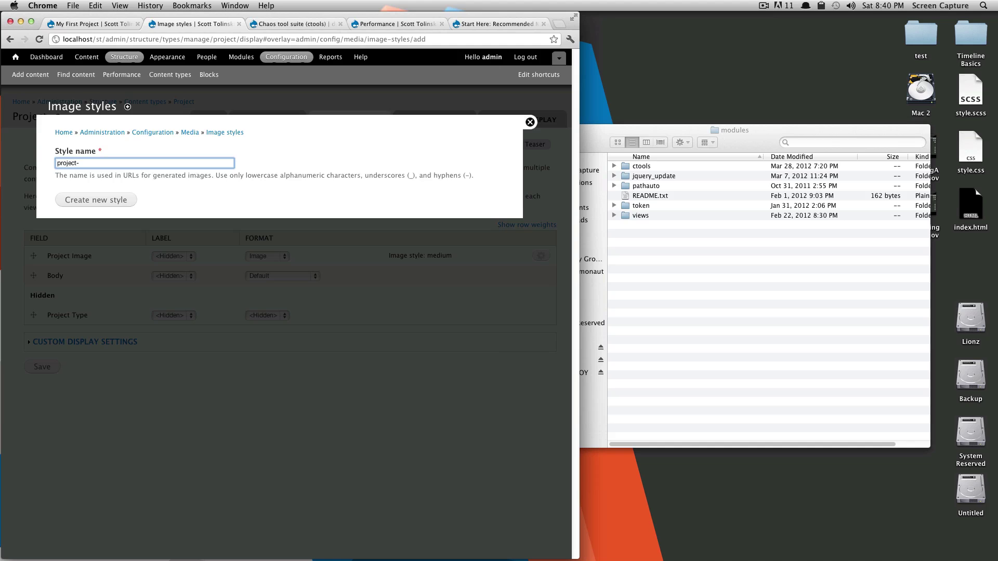
{"action": "type", "text": "text"}
{"action": "key", "text": "BackSpace"}
{"action": "left_click", "coordinate": [105, 199]}
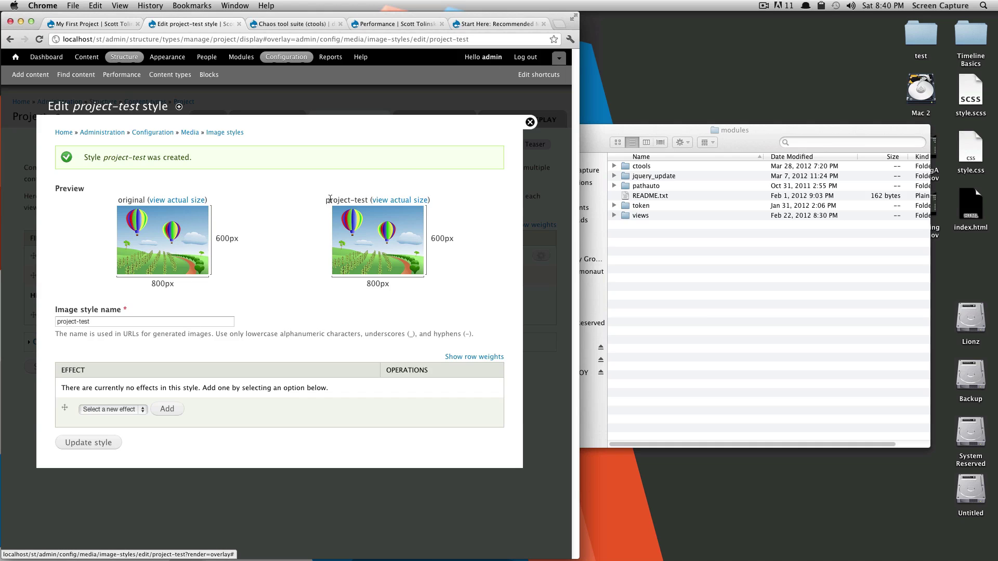
- Inspect the project-test preview sizes (600px and 800px) for the original and styled images
{"action": "left_click_drag", "start_coordinate": [330, 199], "coordinate": [369, 201]}
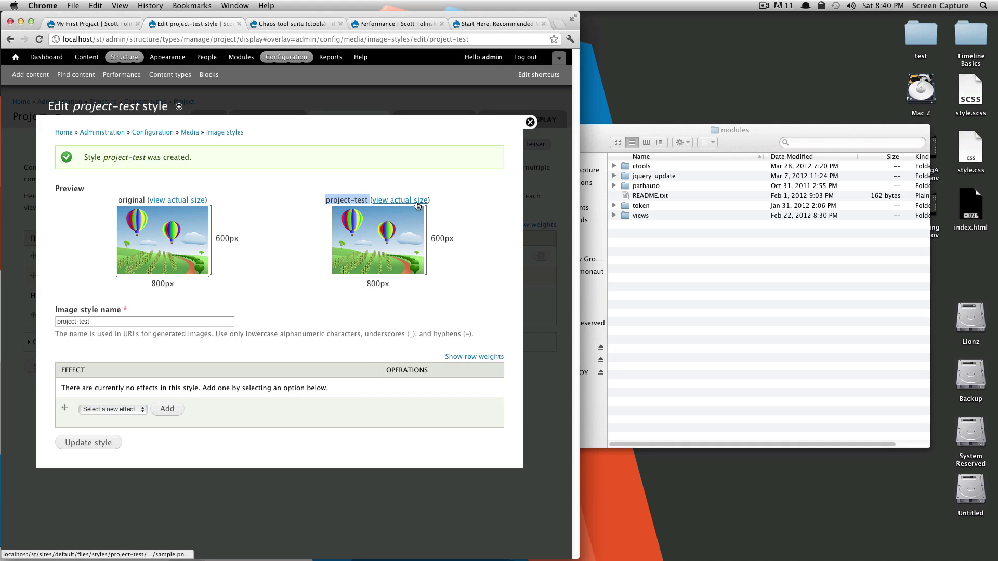
{"action": "left_click", "coordinate": [239, 238]}
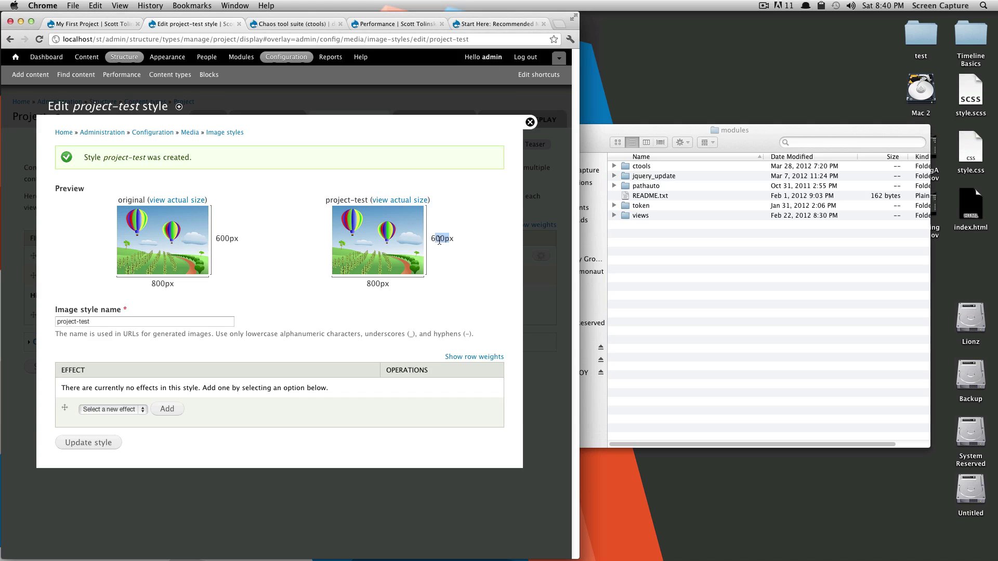
{"action": "left_click_drag", "start_coordinate": [451, 240], "coordinate": [423, 240]}
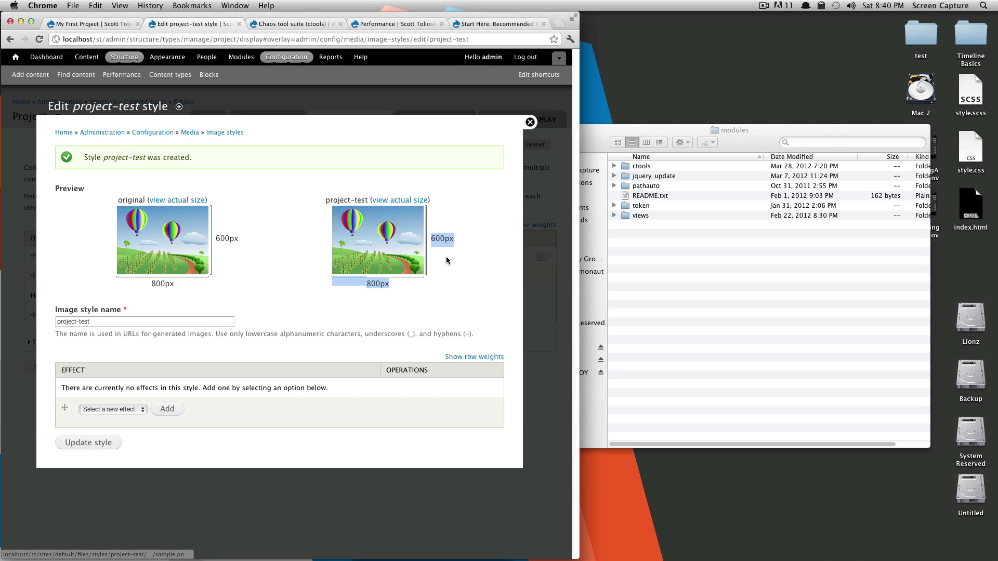
{"action": "left_click", "coordinate": [338, 370]}
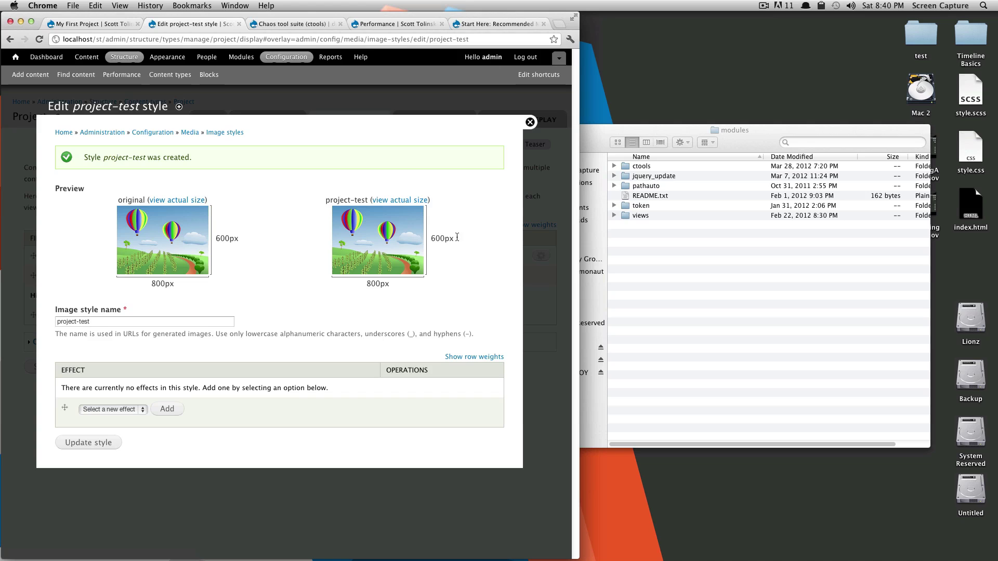
{"action": "left_click_drag", "start_coordinate": [444, 234], "coordinate": [415, 271]}
{"action": "left_click", "coordinate": [326, 298]}
{"action": "left_click_drag", "start_coordinate": [237, 238], "coordinate": [161, 291]}
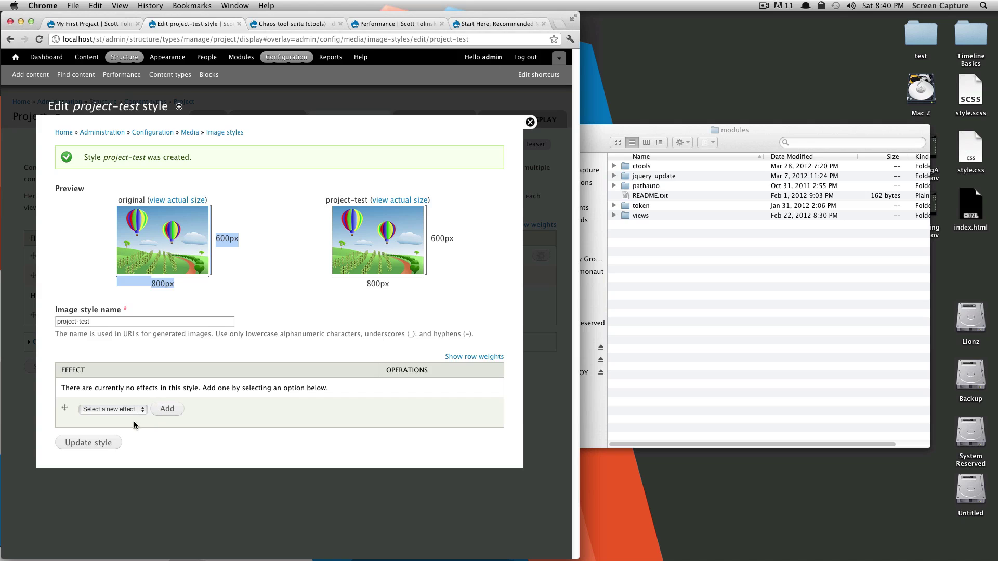
{"action": "left_click", "coordinate": [175, 428]}
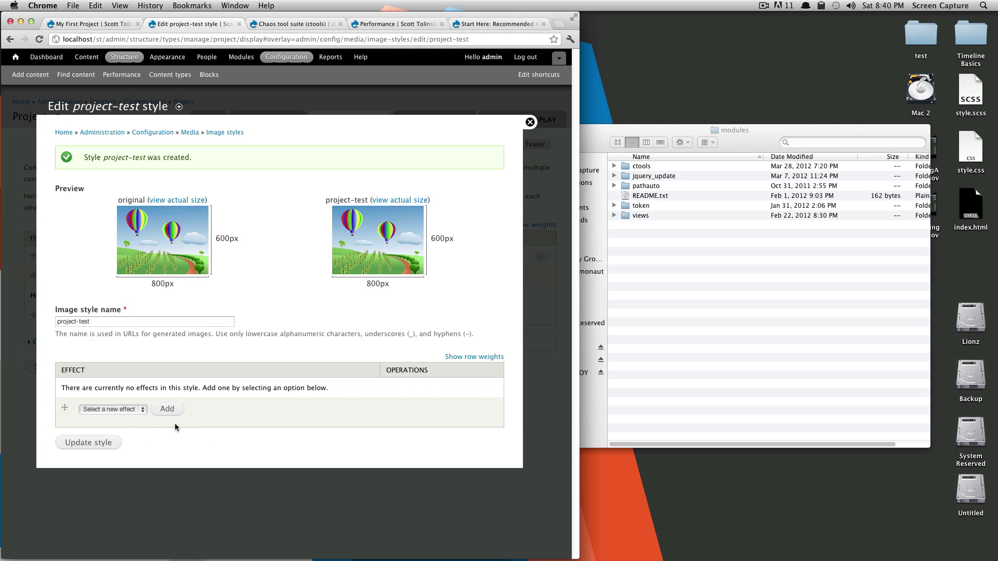
- Bring up the 'Select a new effect' list for project-test
{"action": "left_click", "coordinate": [138, 411]}
{"action": "left_click", "coordinate": [211, 387]}
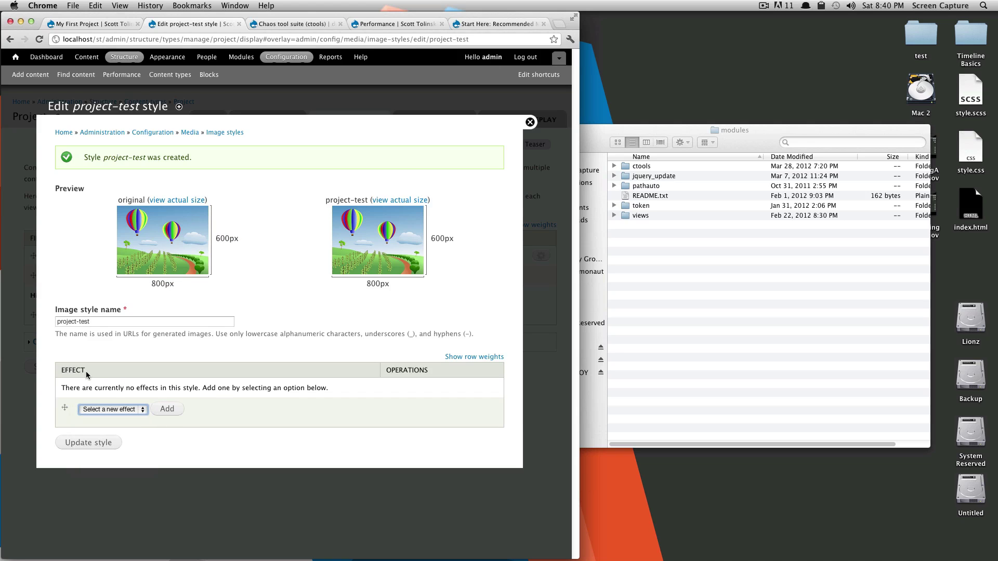
{"action": "left_click", "coordinate": [137, 411]}
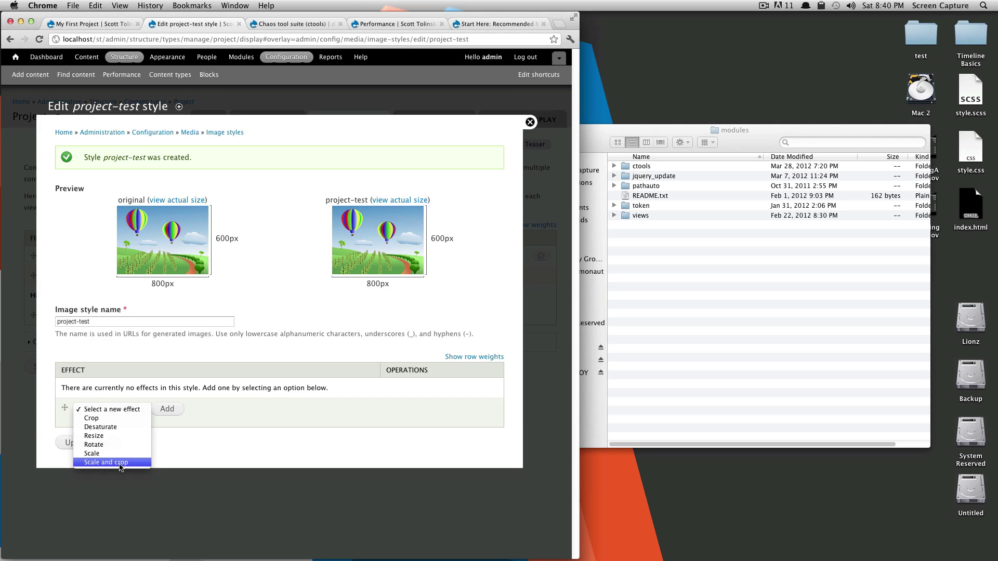
{"action": "left_click", "coordinate": [218, 454]}
{"action": "left_click", "coordinate": [118, 411]}
- Add a Scale and crop effect with width 500 and height 500 to project-test
{"action": "left_click", "coordinate": [128, 463]}
{"action": "left_click", "coordinate": [165, 408]}
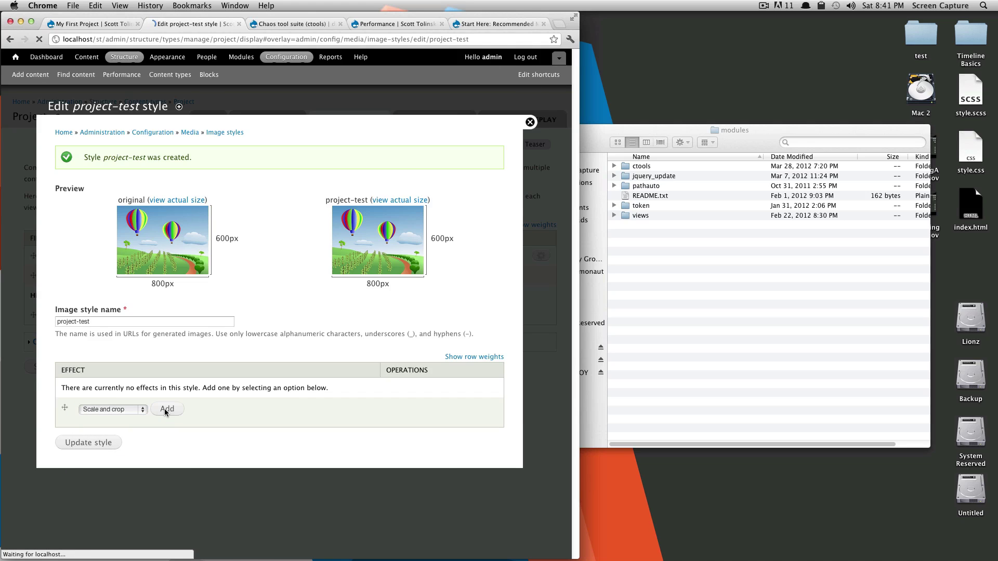
{"action": "left_click", "coordinate": [78, 202]}
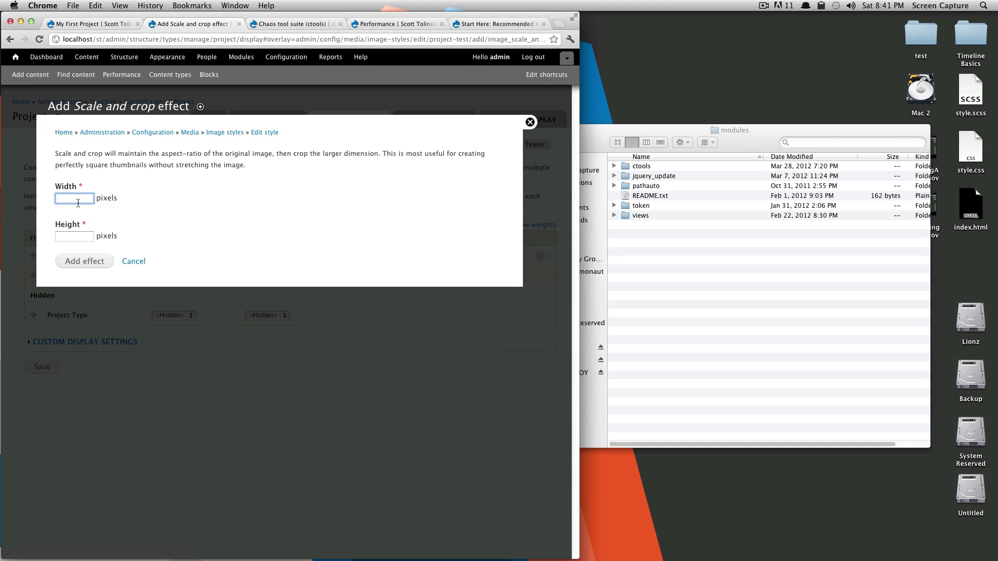
{"action": "type", "text": "500"}
{"action": "key", "text": "Tab"}
{"action": "type", "text": "500"}
{"action": "left_click", "coordinate": [78, 260]}
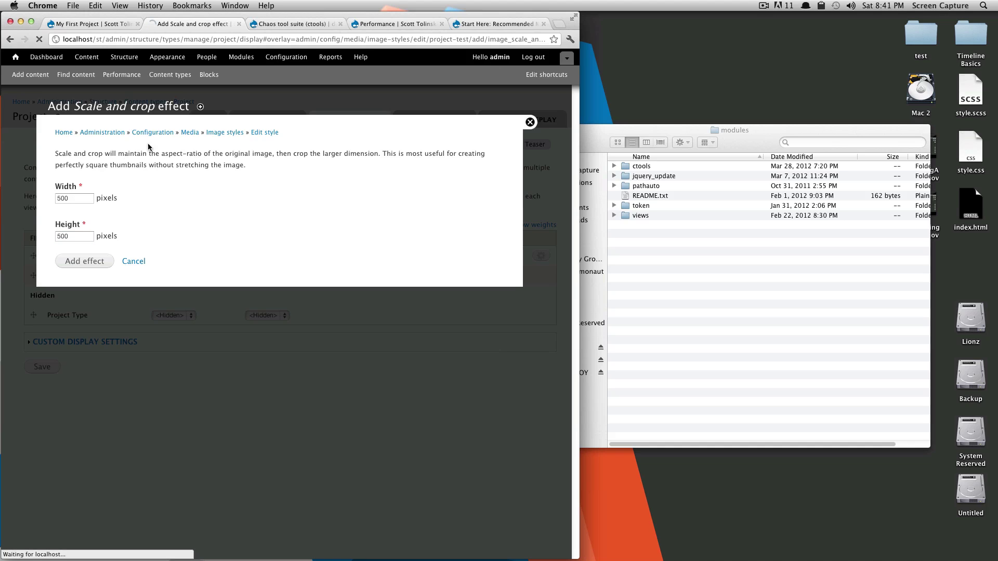
- Save the updated project-test style and return to the My First Project page
{"action": "left_click", "coordinate": [123, 26]}
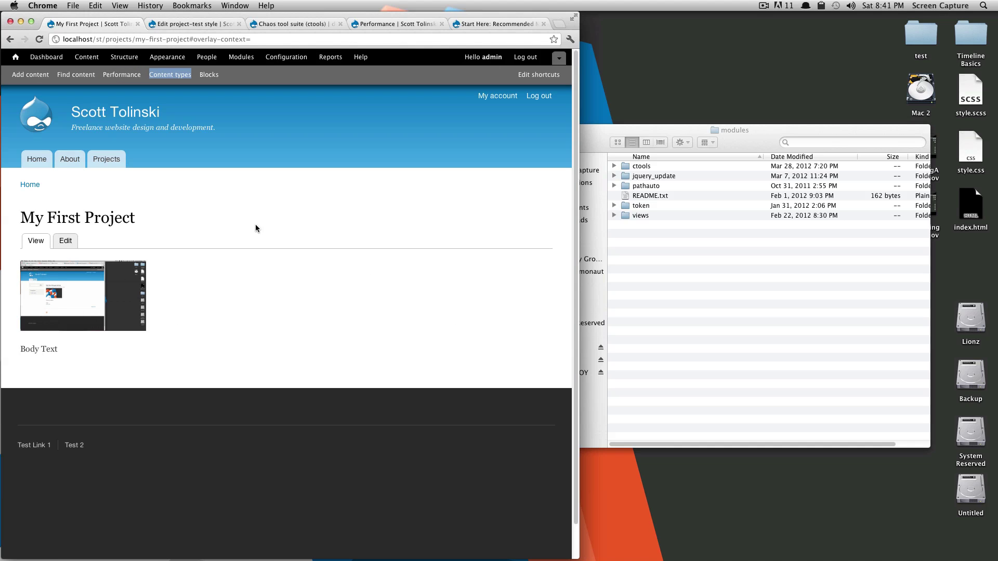
{"action": "left_click", "coordinate": [196, 24]}
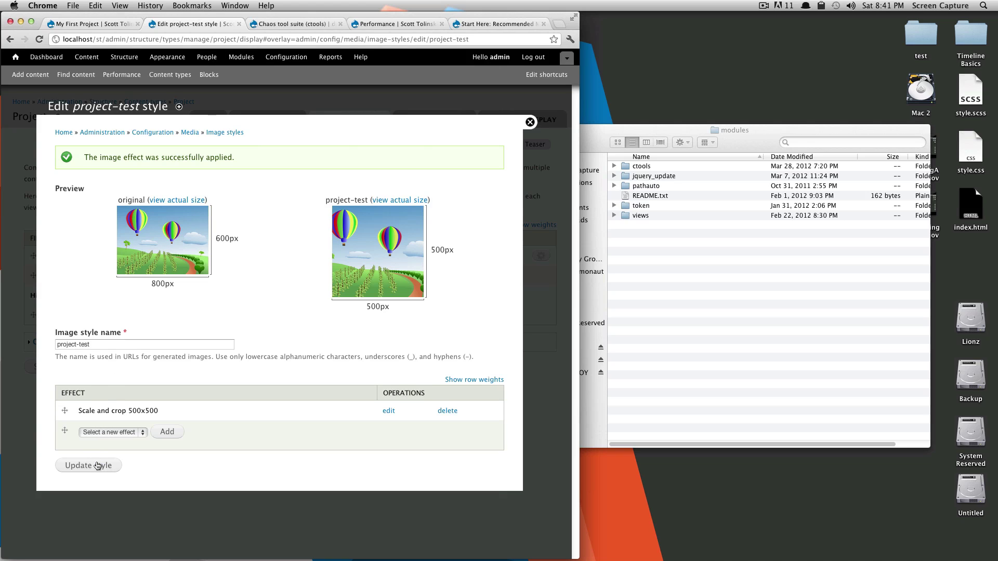
{"action": "left_click_drag", "start_coordinate": [117, 157], "coordinate": [243, 158]}
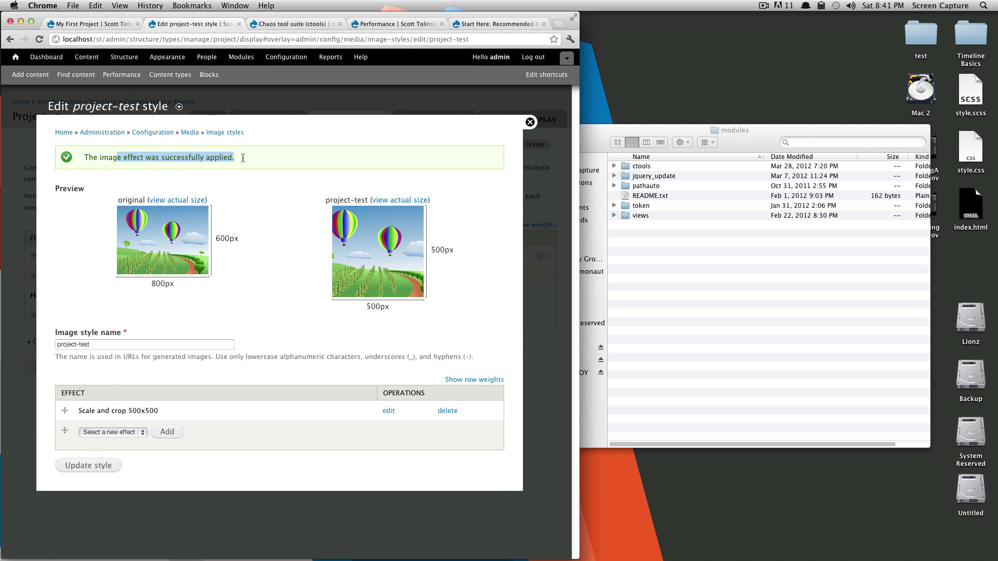
{"action": "left_click", "coordinate": [68, 466]}
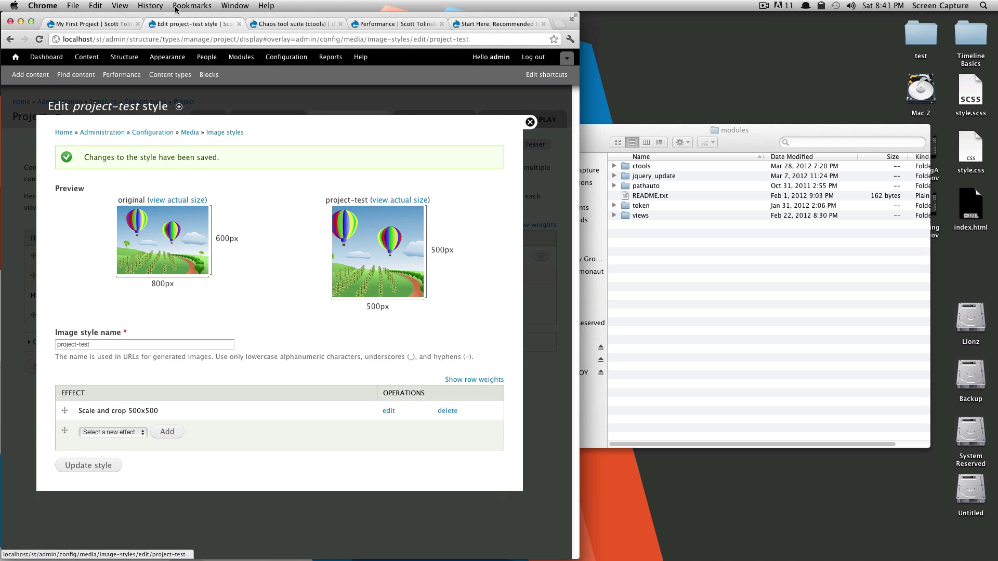
{"action": "key", "text": "super+1"}
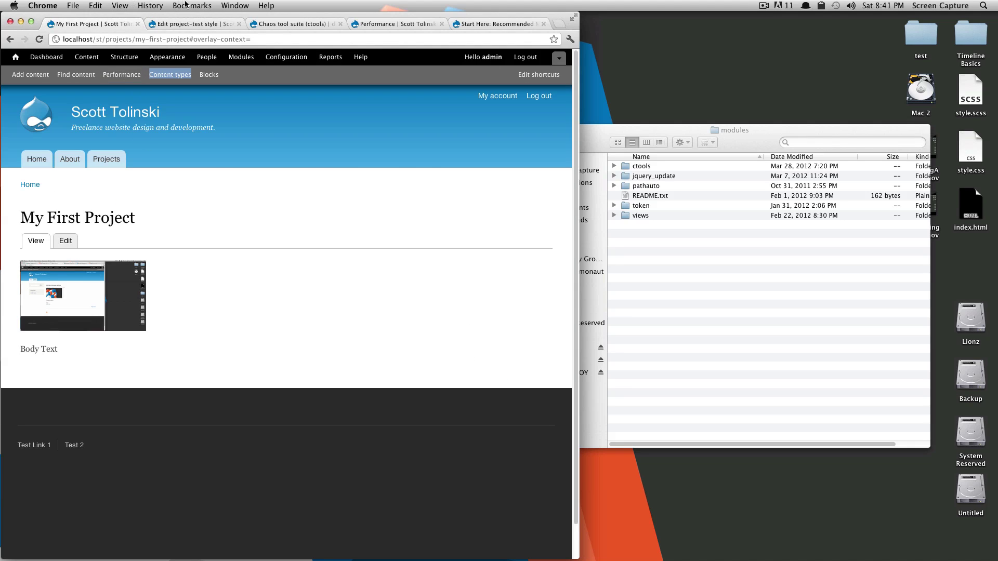
- Set the Project Image display to the project-test image style and save the Project display
{"action": "left_click", "coordinate": [265, 25]}
{"action": "left_click", "coordinate": [172, 24]}
{"action": "left_click", "coordinate": [169, 75]}
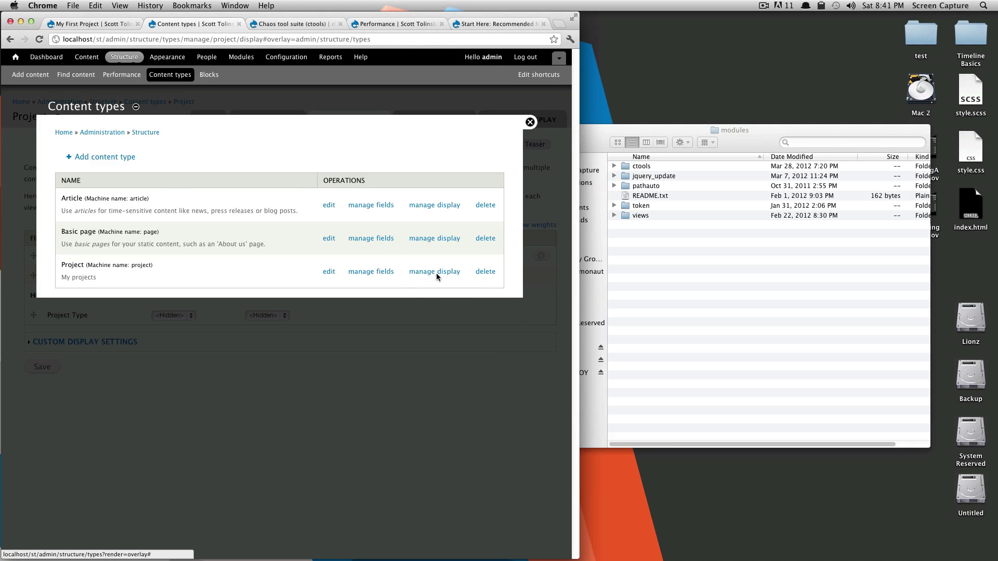
{"action": "left_click", "coordinate": [433, 272]}
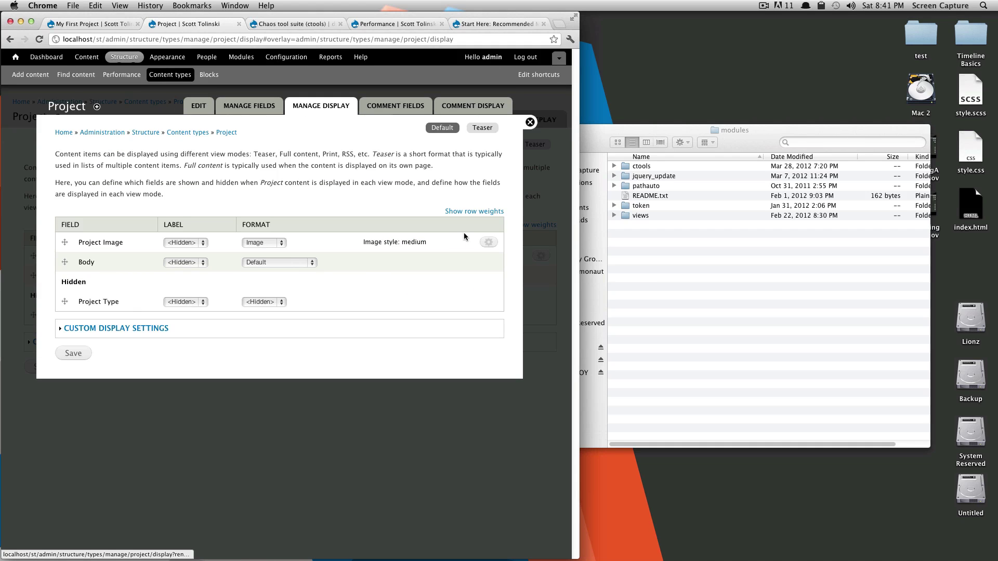
{"action": "left_click", "coordinate": [487, 242]}
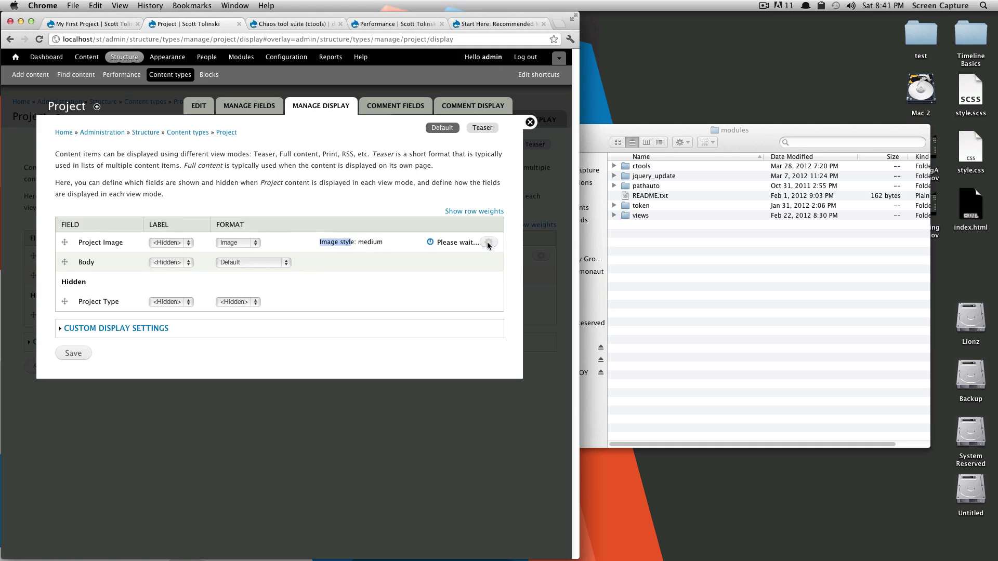
{"action": "left_click", "coordinate": [343, 271]}
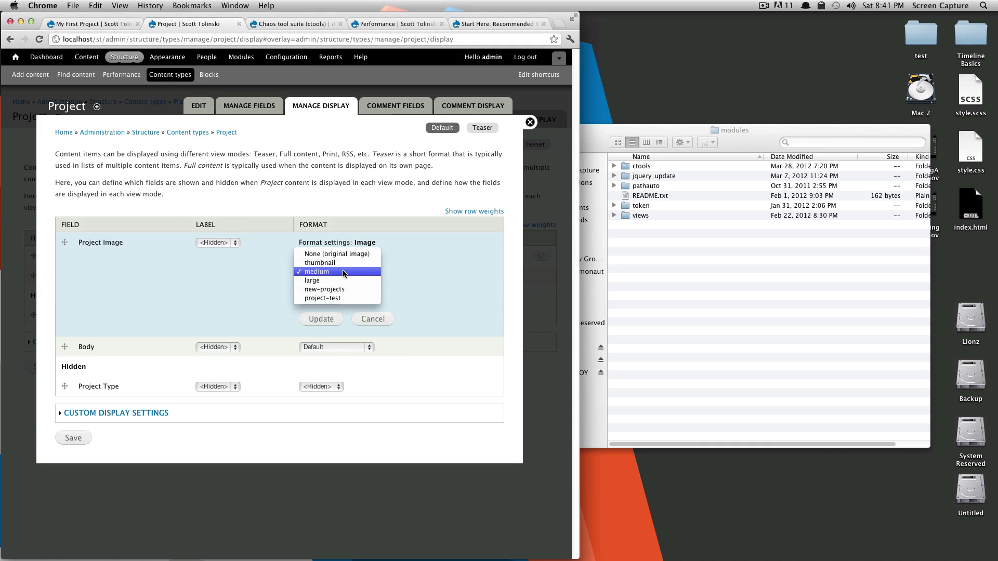
{"action": "left_click", "coordinate": [357, 298]}
{"action": "left_click", "coordinate": [329, 323]}
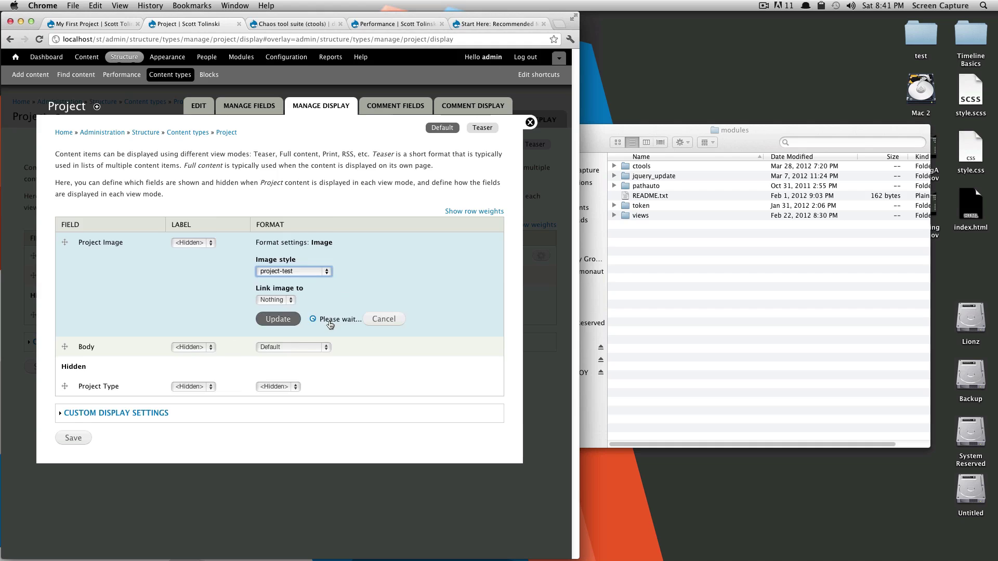
{"action": "left_click", "coordinate": [75, 353]}
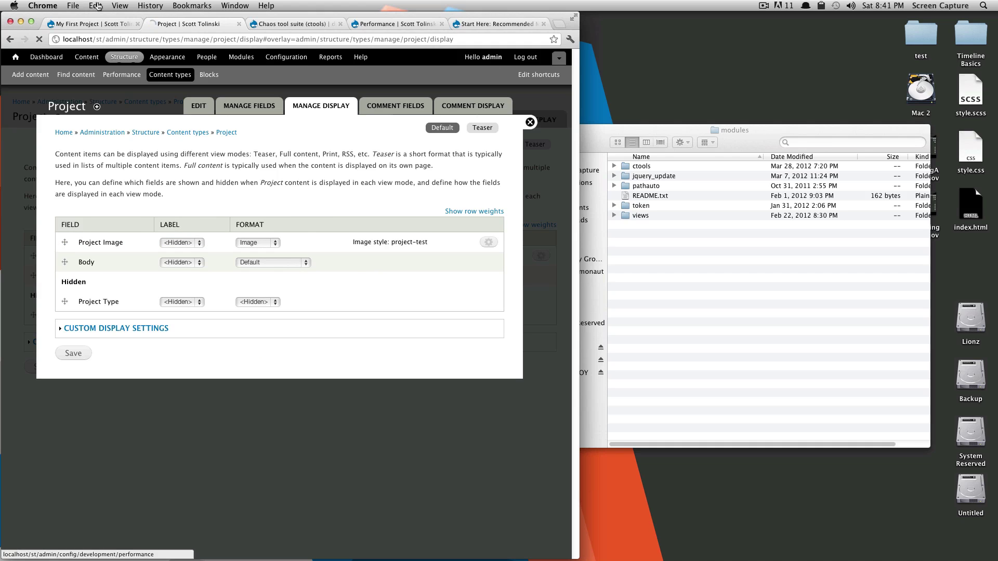
- Reload My First Project and inspect the image element to confirm its 500×500 source
{"action": "left_click", "coordinate": [91, 24]}
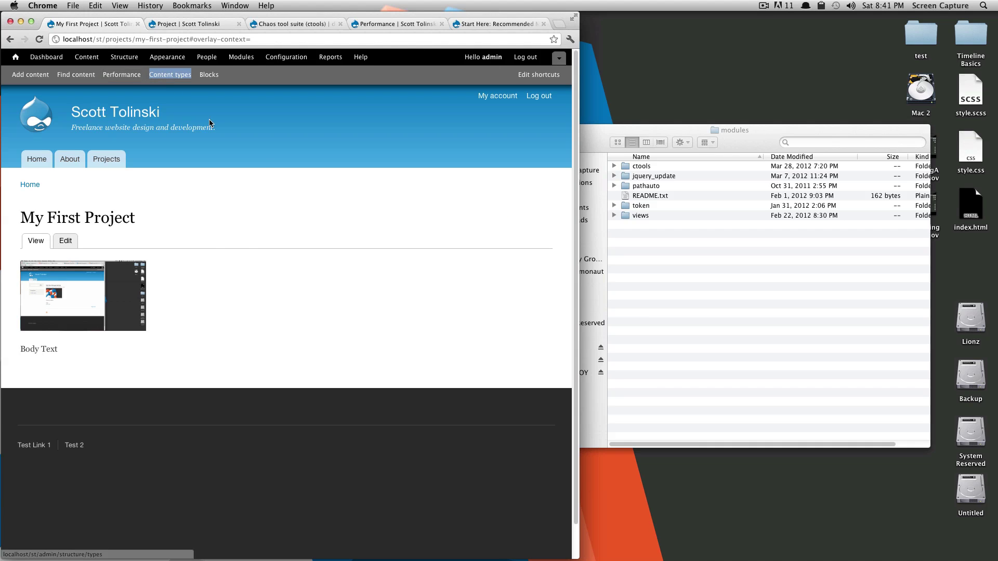
{"action": "key", "text": "super+r"}
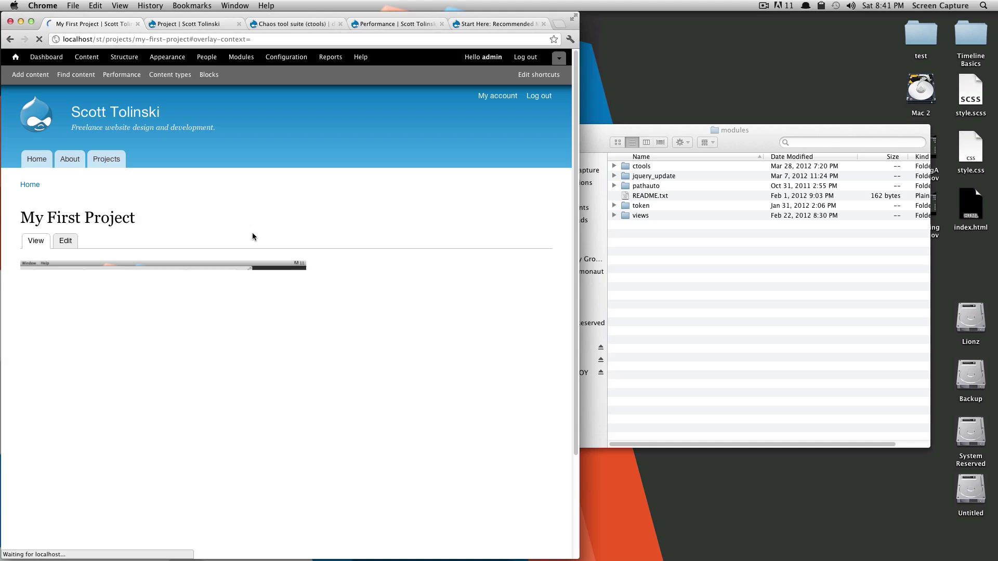
{"action": "scroll", "coordinate": [221, 323], "scroll_direction": "down", "scroll_amount": 3}
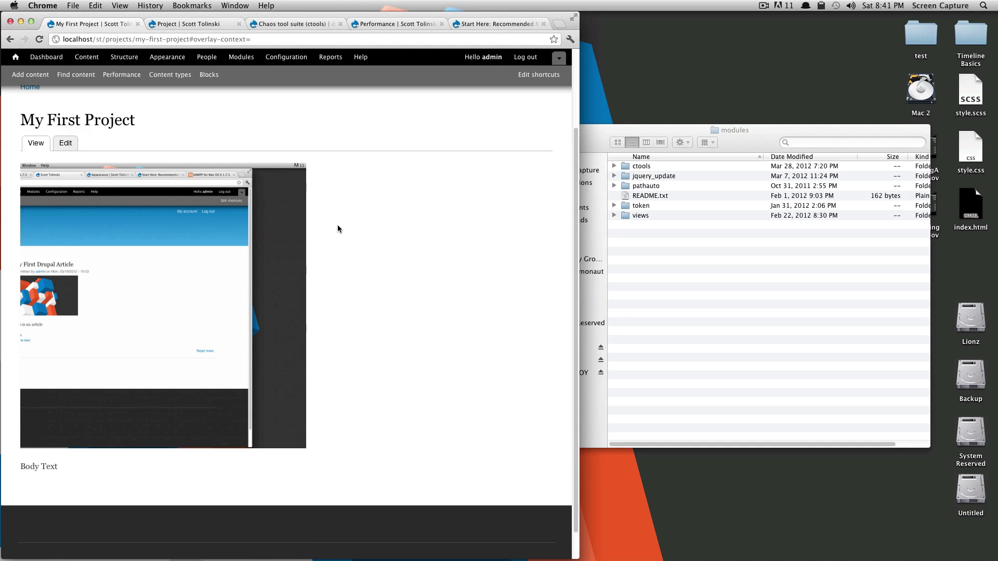
{"action": "right_click", "coordinate": [271, 276]}
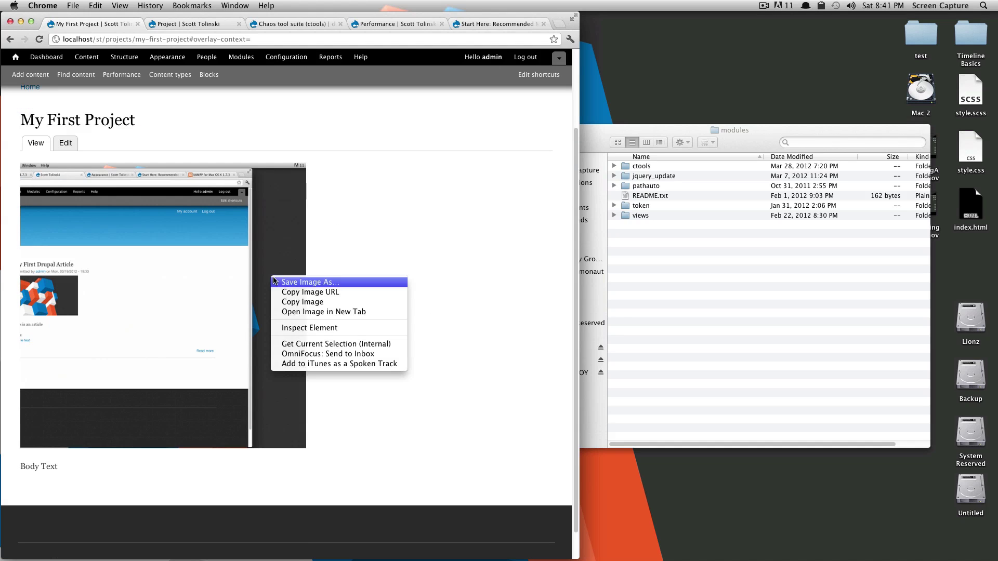
{"action": "left_click", "coordinate": [329, 328]}
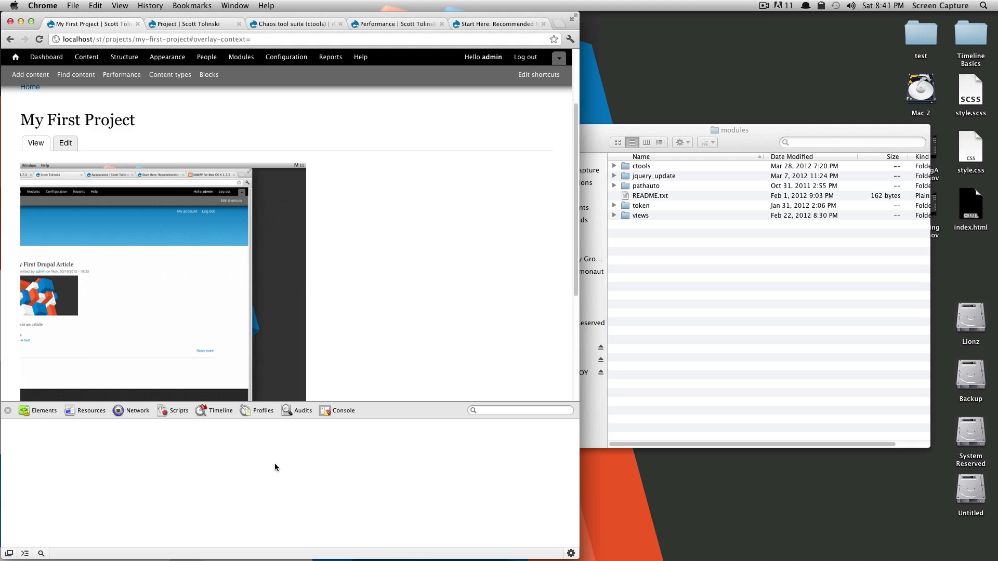
{"action": "scroll", "coordinate": [264, 495], "scroll_direction": "down", "scroll_amount": 2}
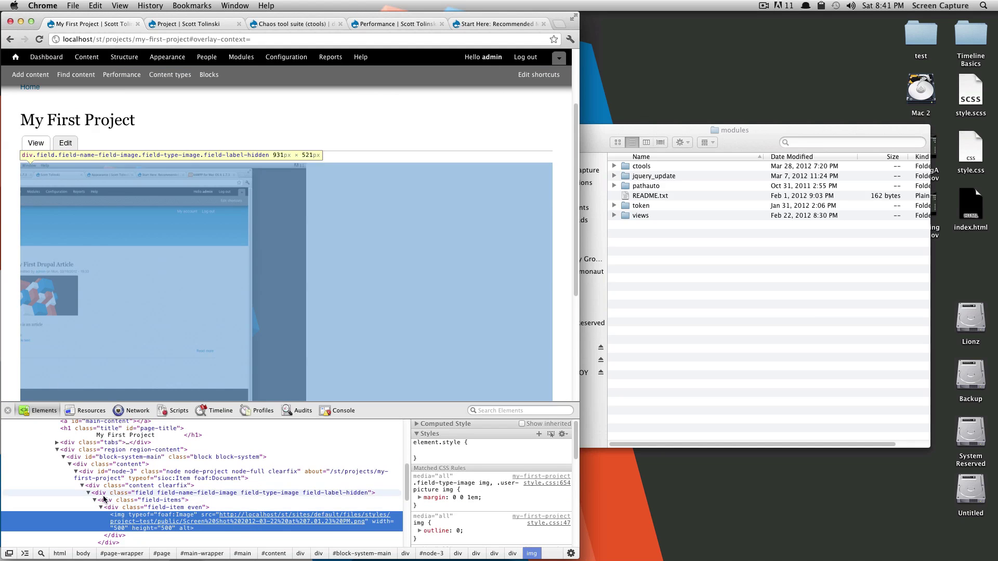
{"action": "left_click", "coordinate": [7, 411]}
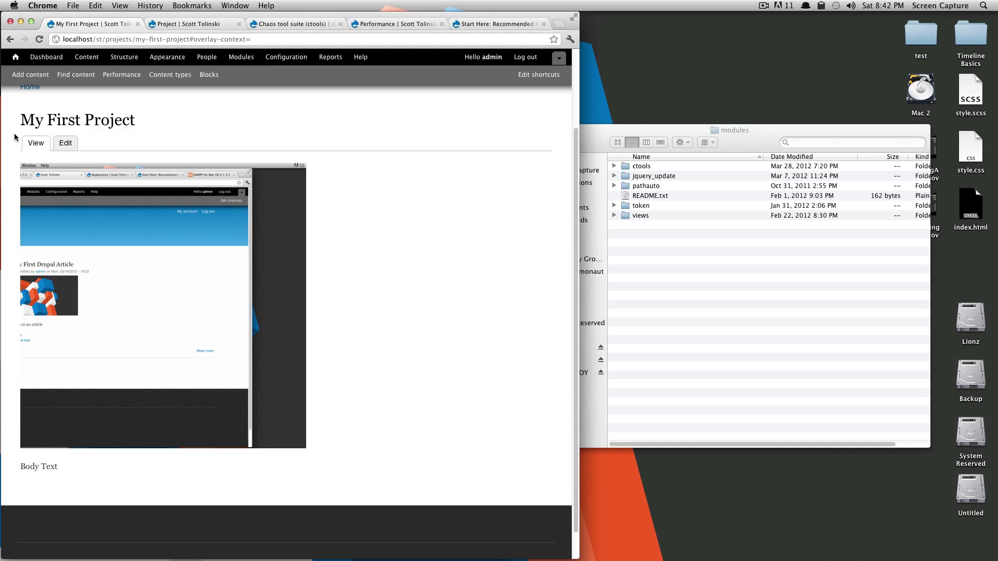
- Check the saved Project display settings tab, then go back to My First Project
{"action": "right_click", "coordinate": [435, 213]}
{"action": "left_click", "coordinate": [409, 430]}
{"action": "left_click", "coordinate": [205, 24]}
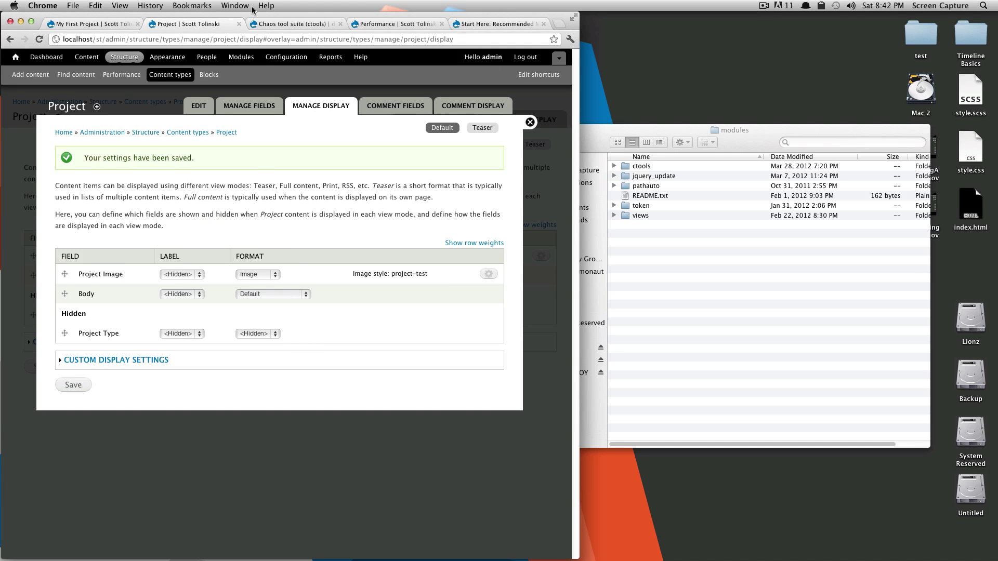
{"action": "left_click", "coordinate": [109, 25]}
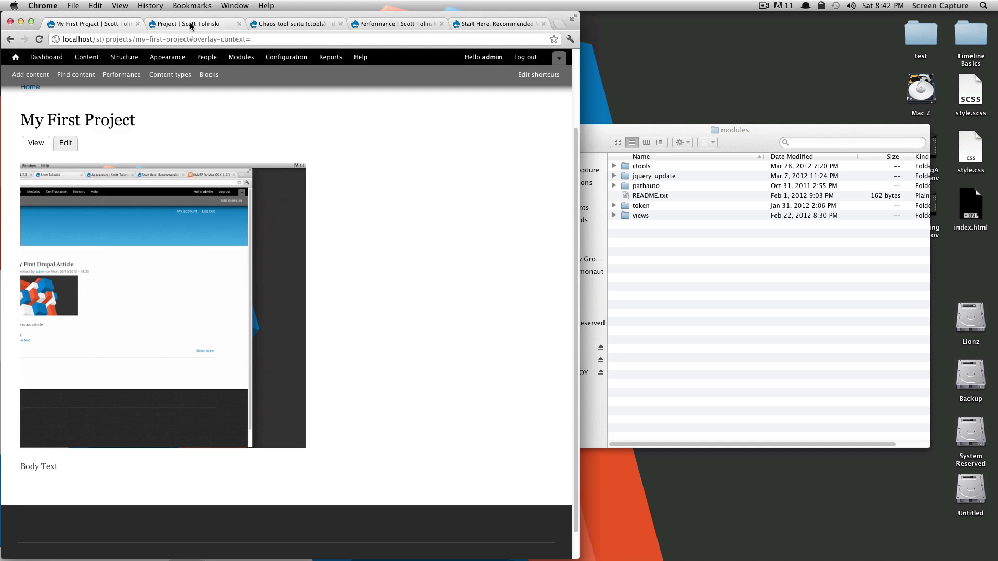
- Open project-test from Image styles in a new tab and delete its Scale and crop effect
{"action": "right_click", "coordinate": [288, 56]}
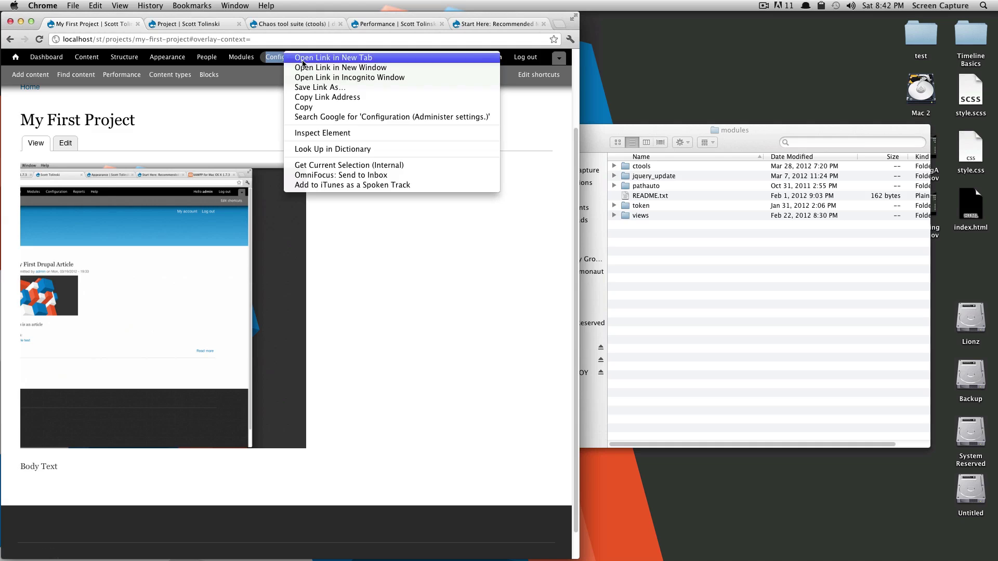
{"action": "left_click", "coordinate": [318, 61]}
{"action": "left_click", "coordinate": [176, 25]}
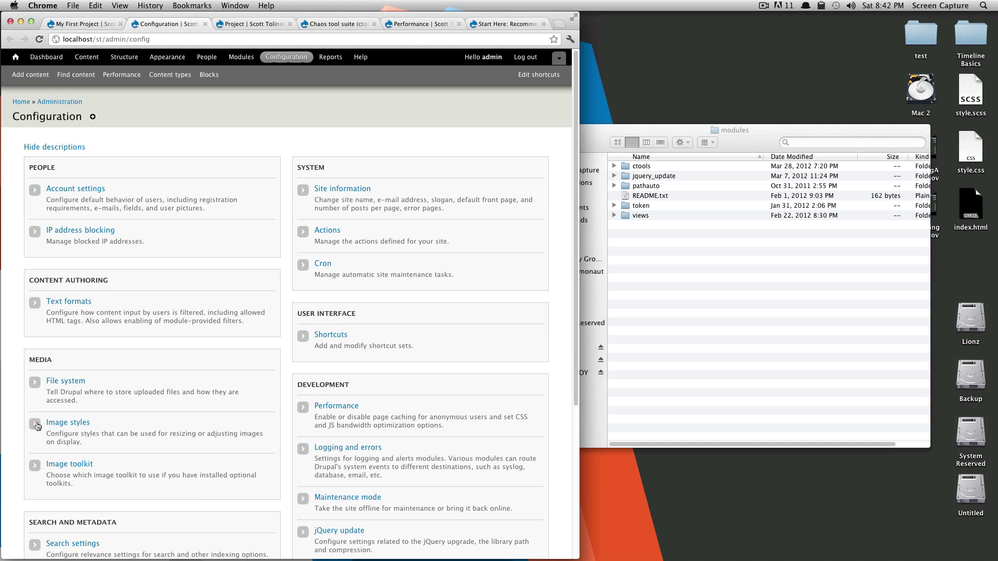
{"action": "left_click", "coordinate": [67, 423]}
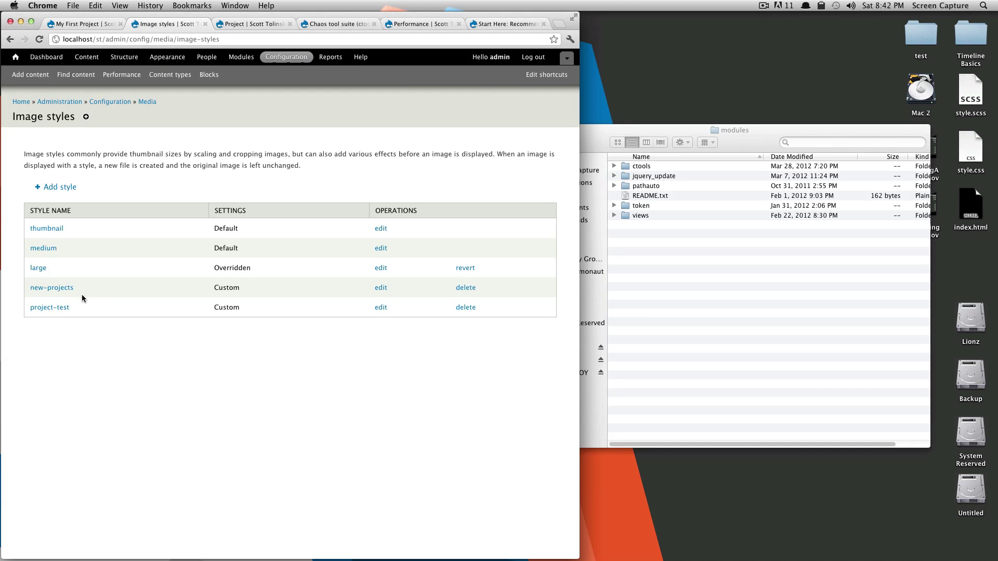
{"action": "left_click", "coordinate": [380, 309]}
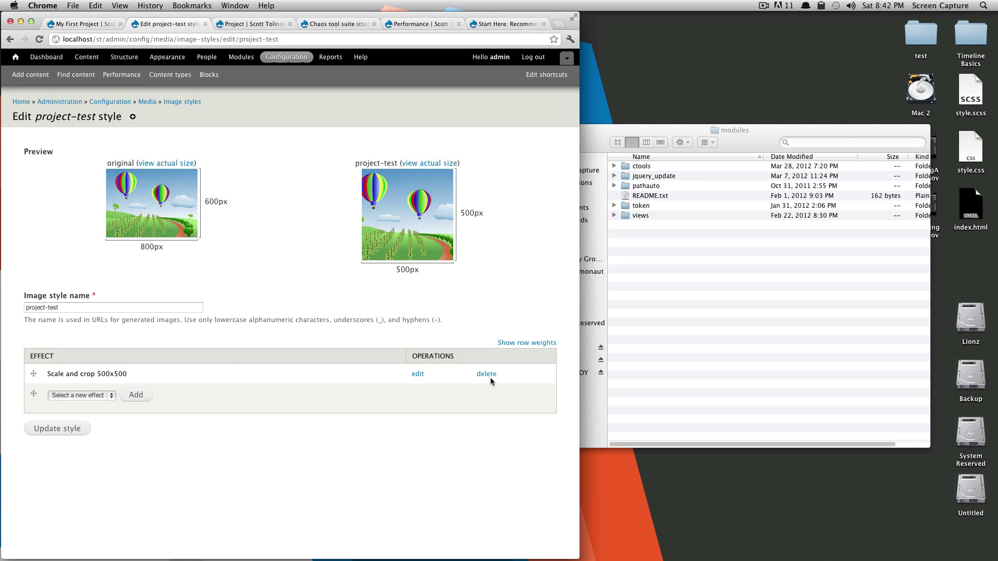
{"action": "left_click", "coordinate": [489, 376]}
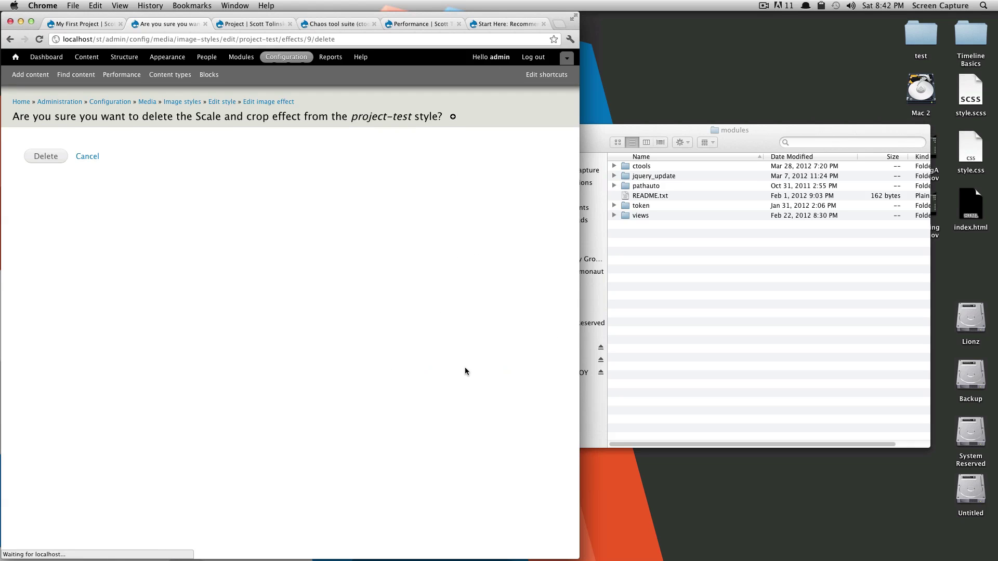
{"action": "left_click", "coordinate": [33, 153]}
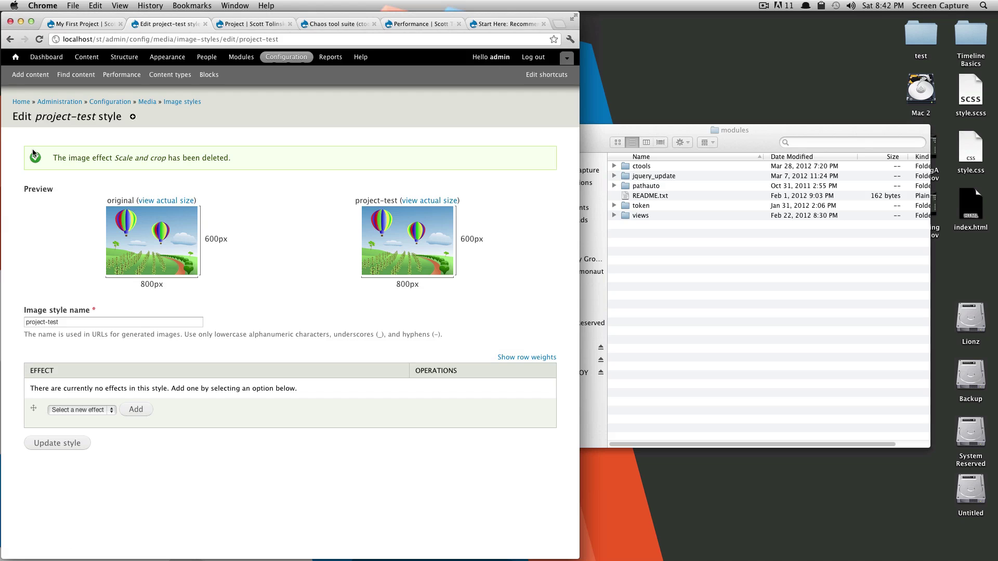
{"action": "left_click", "coordinate": [83, 413]}
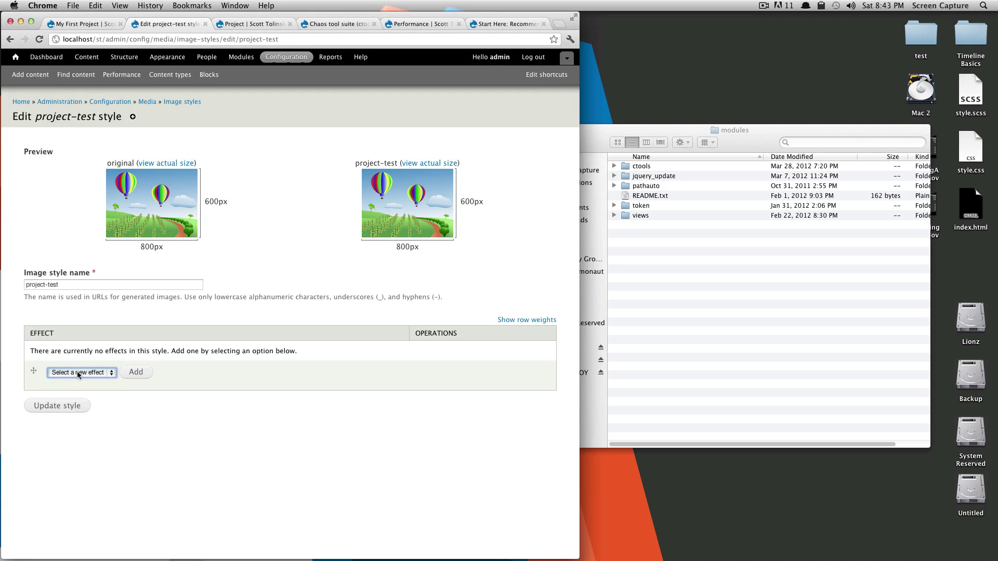
- Add a Scale effect to project-test with width left empty and height 500
{"action": "left_click", "coordinate": [83, 372]}
{"action": "left_click", "coordinate": [78, 417]}
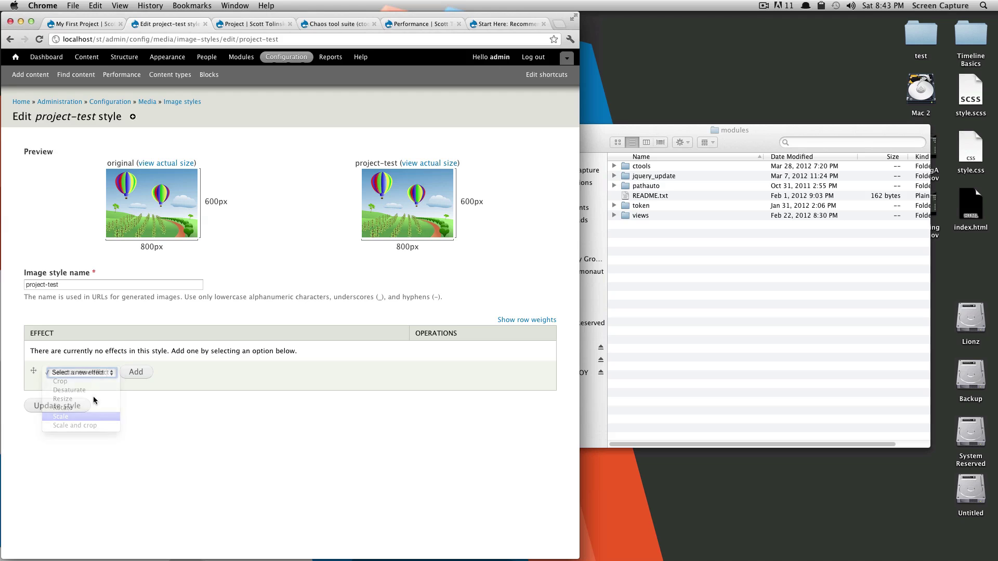
{"action": "left_click", "coordinate": [131, 376]}
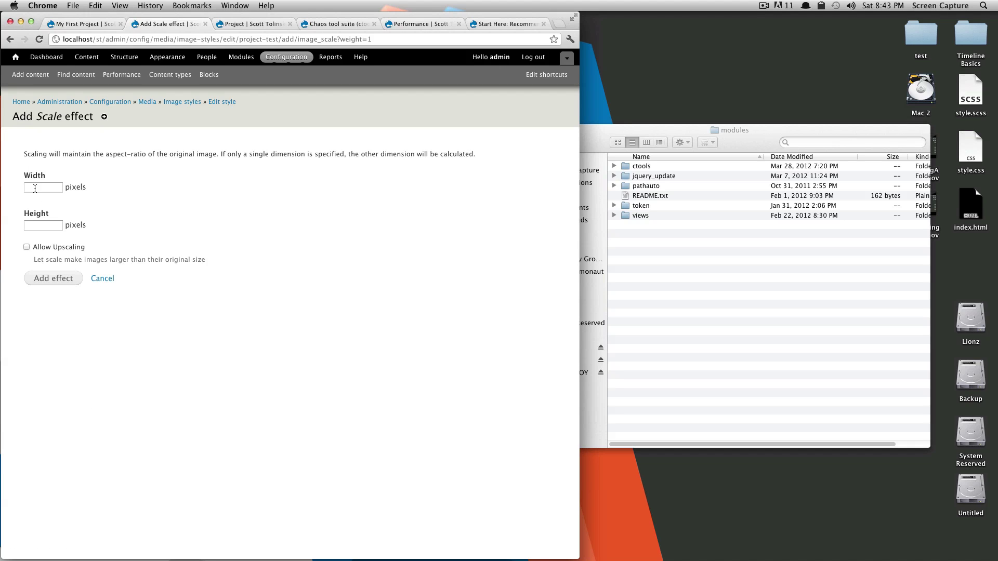
{"action": "left_click", "coordinate": [46, 189]}
{"action": "type", "text": "50"}
{"action": "left_click", "coordinate": [117, 192]}
{"action": "left_click", "coordinate": [41, 187]}
{"action": "key", "text": "BackSpace"}
{"action": "key", "text": "BackSpace"}
{"action": "key", "text": "BackSpace"}
{"action": "left_click", "coordinate": [49, 226]}
{"action": "type", "text": "500"}
{"action": "left_click", "coordinate": [105, 222]}
{"action": "left_click", "coordinate": [60, 279]}
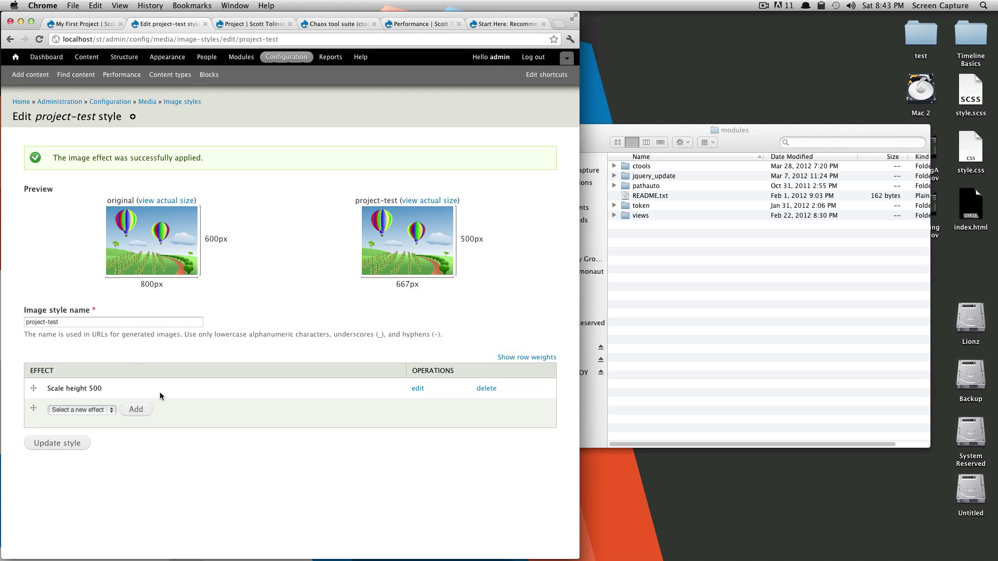
- Save project-test, view the My First Project page, then return to the style editor
{"action": "left_click", "coordinate": [73, 444]}
{"action": "left_click", "coordinate": [83, 24]}
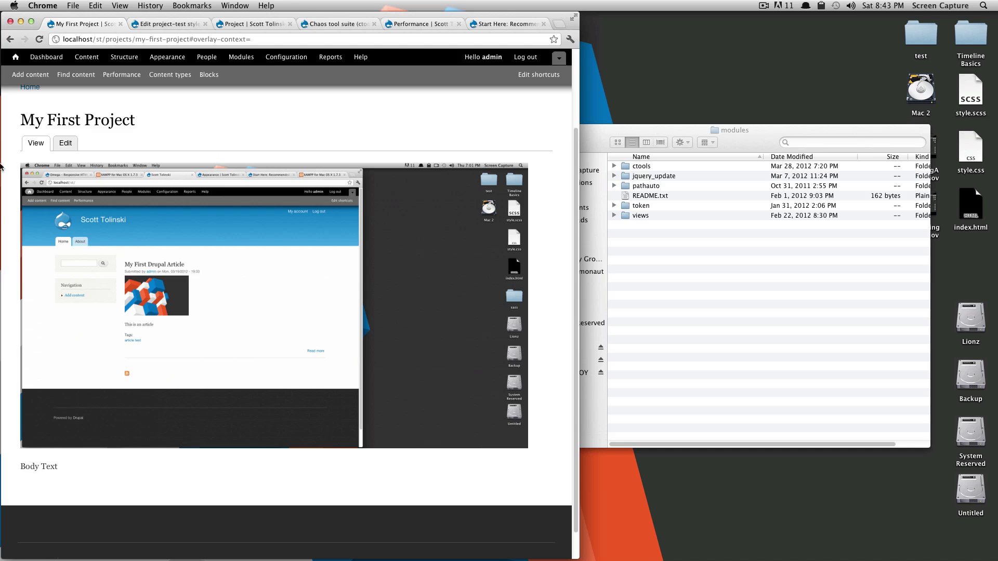
{"action": "left_click", "coordinate": [165, 24]}
- Add a Crop effect of width 500 and height 500, anchored top-left, to project-test
{"action": "left_click", "coordinate": [89, 411]}
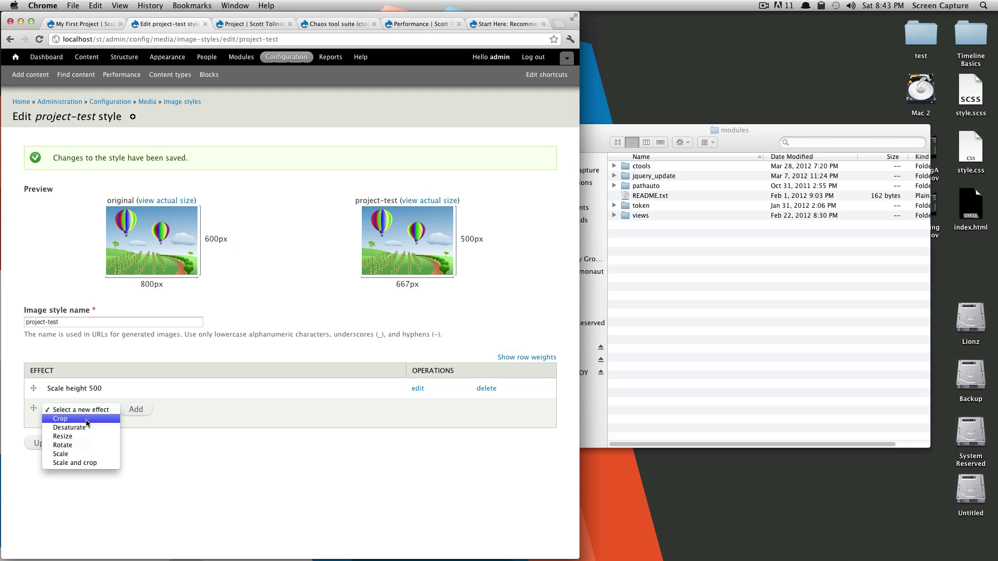
{"action": "left_click", "coordinate": [89, 419]}
{"action": "left_click", "coordinate": [133, 410]}
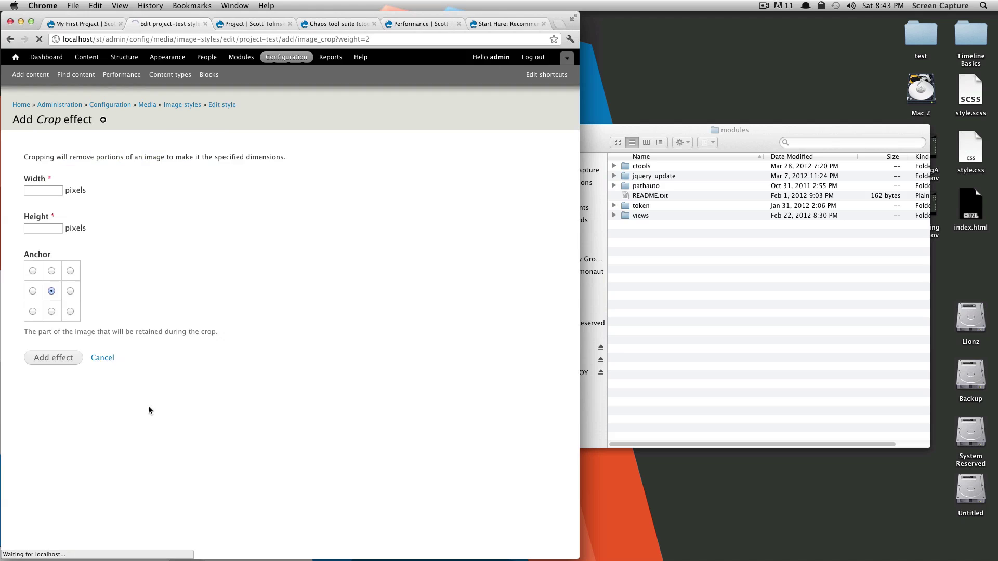
{"action": "left_click", "coordinate": [34, 270]}
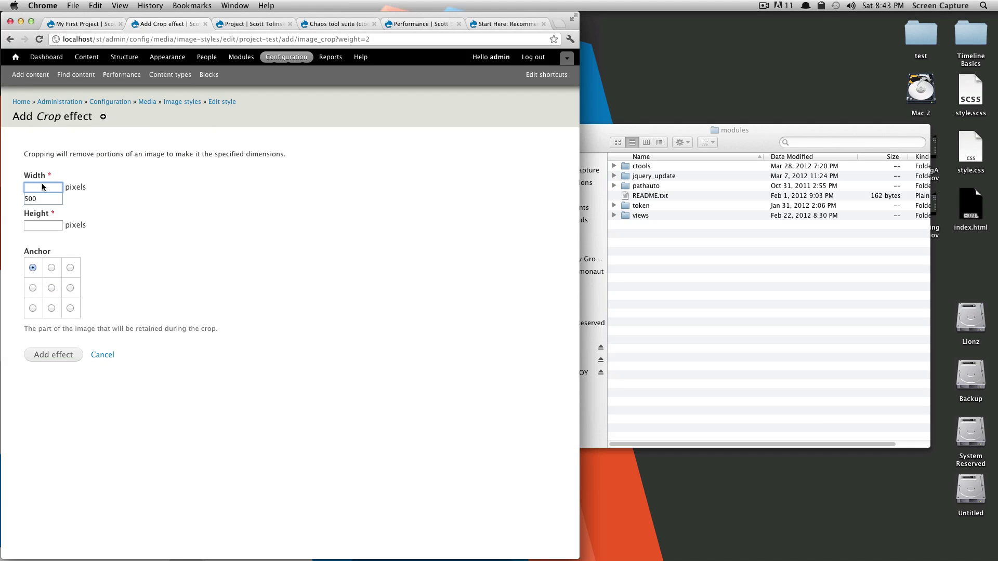
{"action": "type", "text": "500"}
{"action": "key", "text": "Tab"}
{"action": "type", "text": "500"}
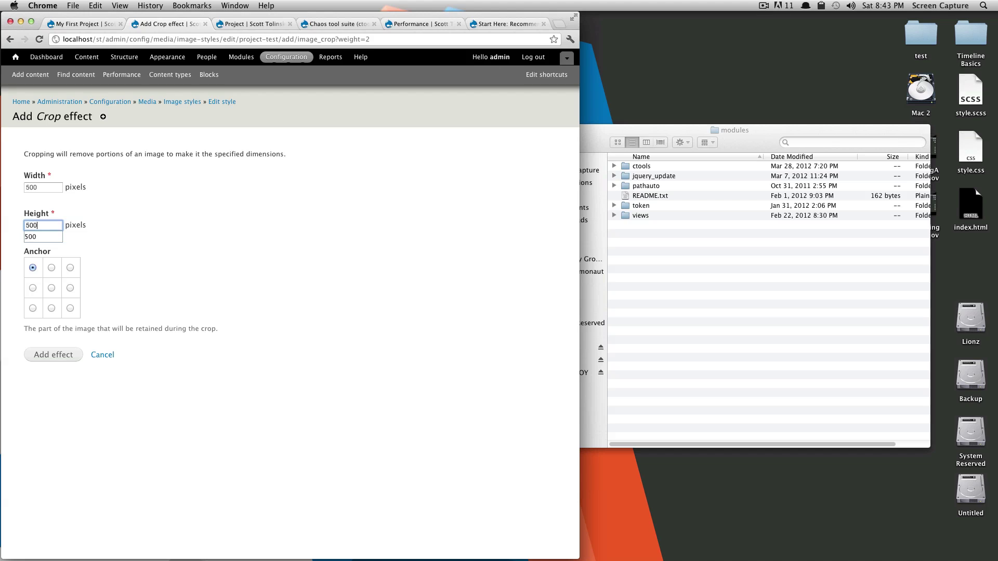
{"action": "key", "text": "shift+Tab"}
{"action": "left_click", "coordinate": [53, 355]}
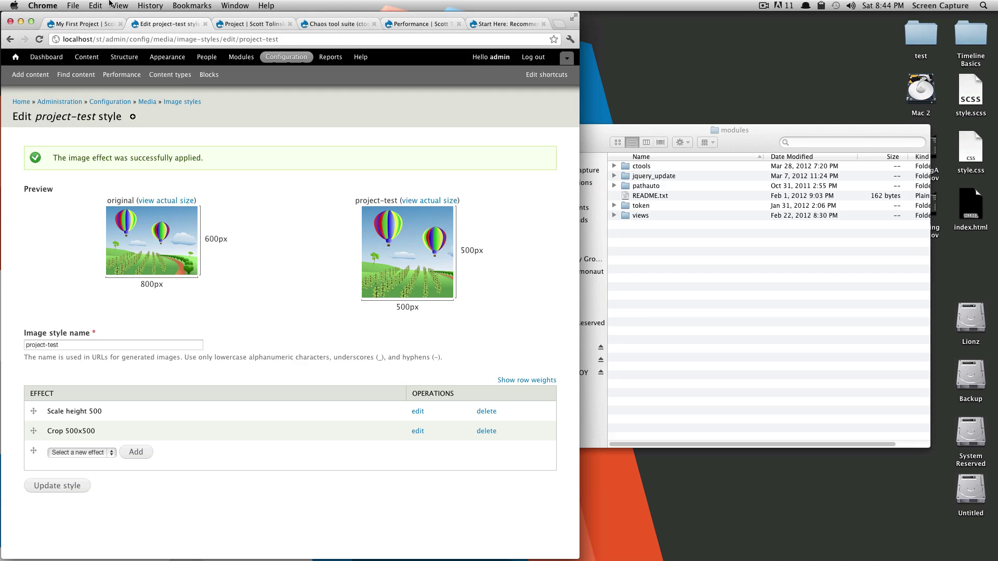
- Reload the My First Project page to check the 500×500 cropped image
{"action": "left_click", "coordinate": [83, 24]}
{"action": "key", "text": "super+r"}
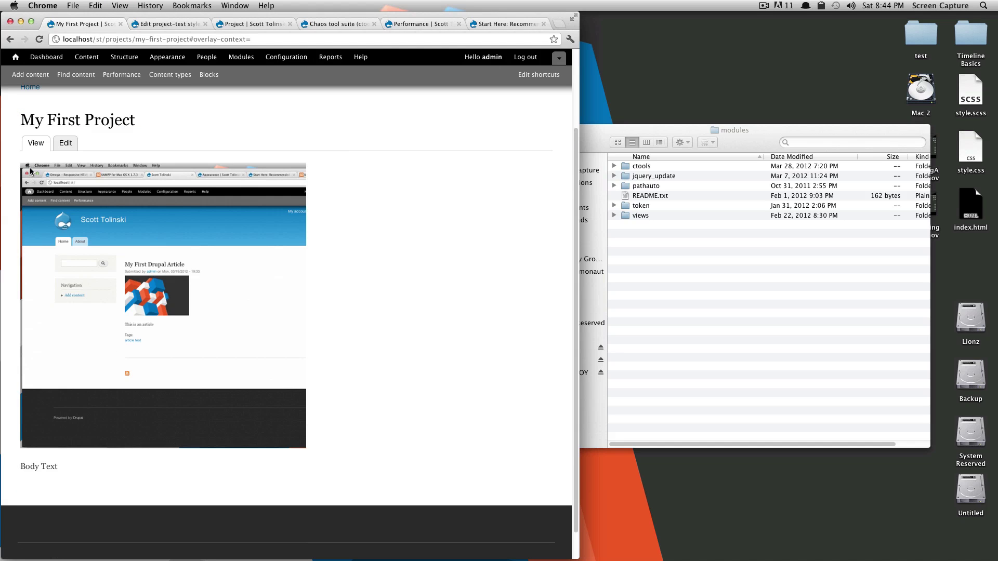
{"action": "left_click", "coordinate": [167, 24]}
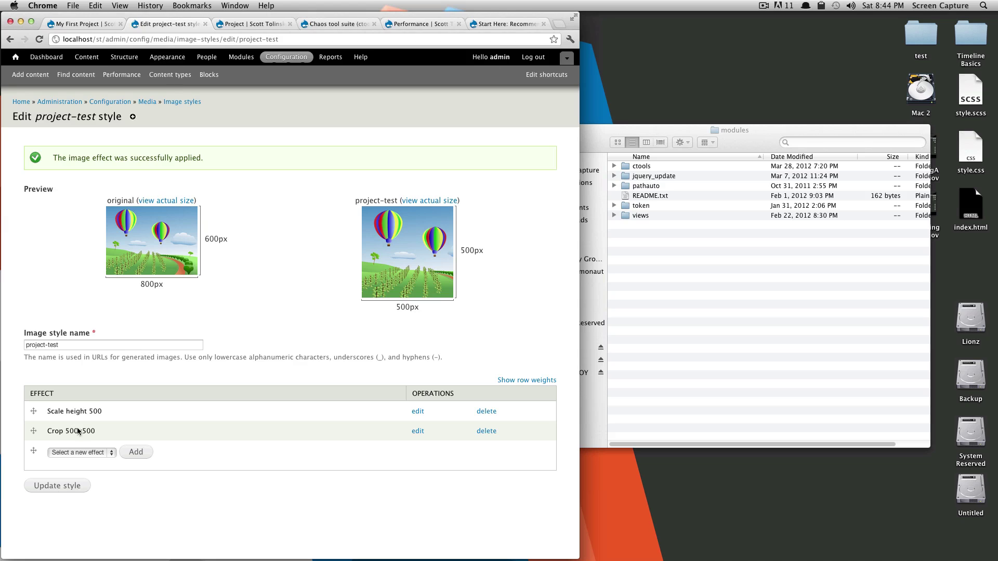
- Add the Desaturate effect to the project-test style
{"action": "left_click", "coordinate": [82, 453]}
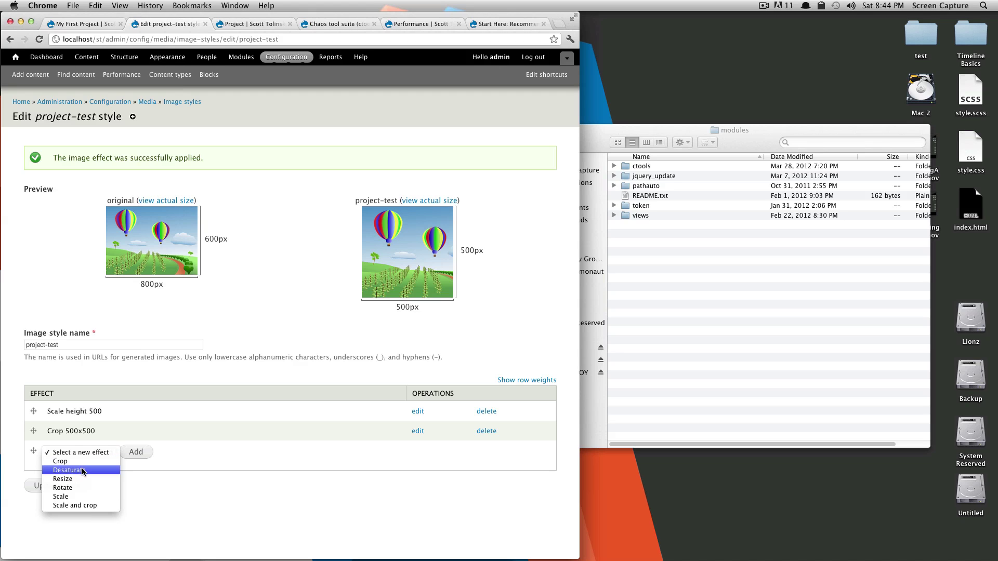
{"action": "left_click", "coordinate": [83, 470]}
{"action": "left_click", "coordinate": [134, 453]}
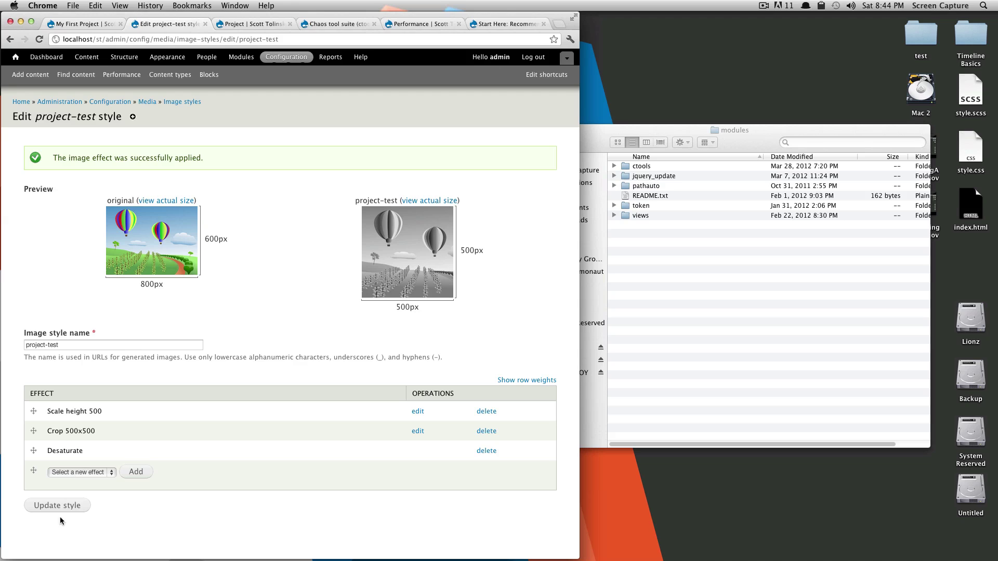
- Add a Rotate effect with a rotation angle of 180 degrees
{"action": "left_click", "coordinate": [79, 472]}
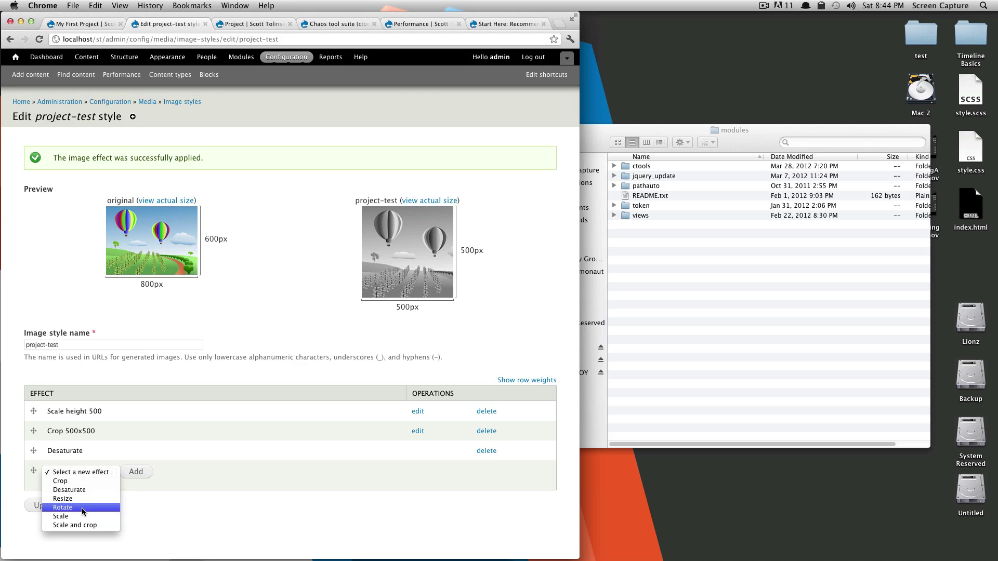
{"action": "left_click", "coordinate": [65, 507]}
{"action": "left_click", "coordinate": [131, 472]}
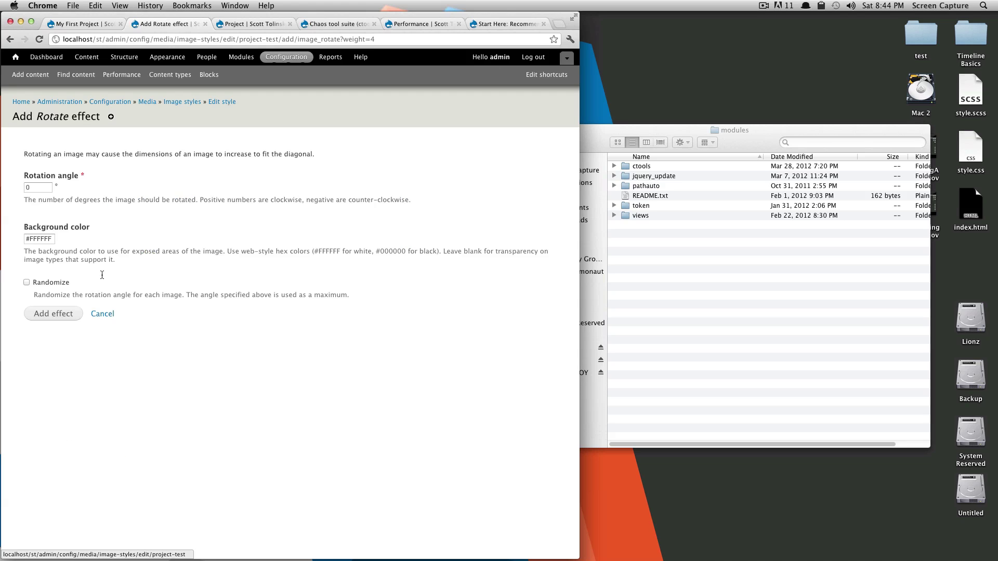
{"action": "left_click", "coordinate": [42, 187]}
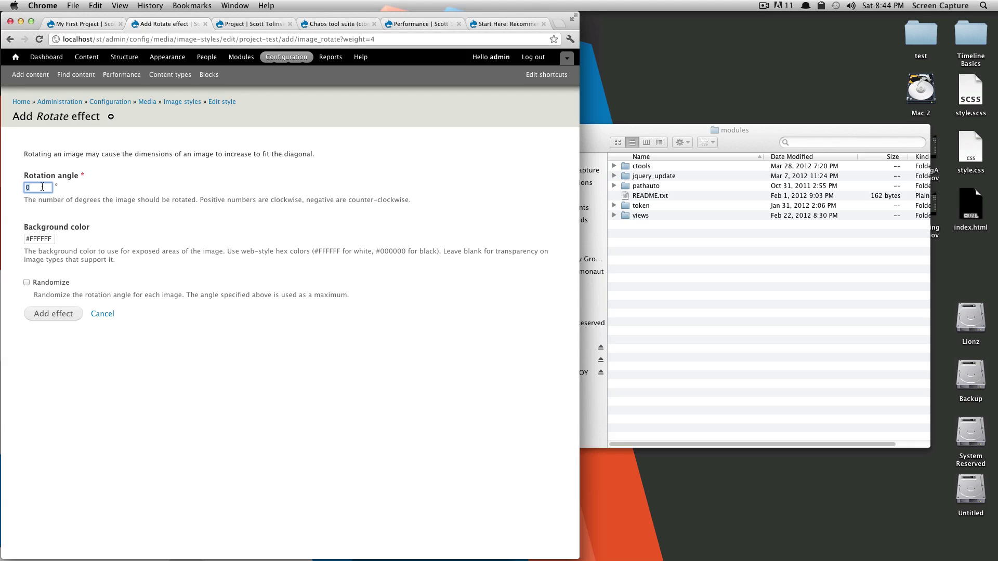
{"action": "type", "text": "180"}
{"action": "left_click", "coordinate": [43, 316]}
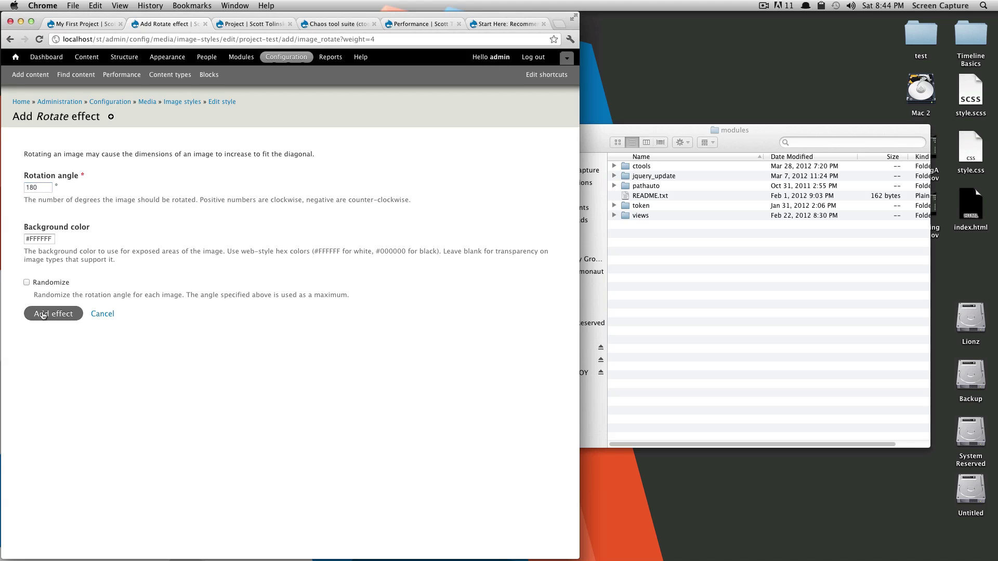
{"action": "left_click", "coordinate": [75, 25]}
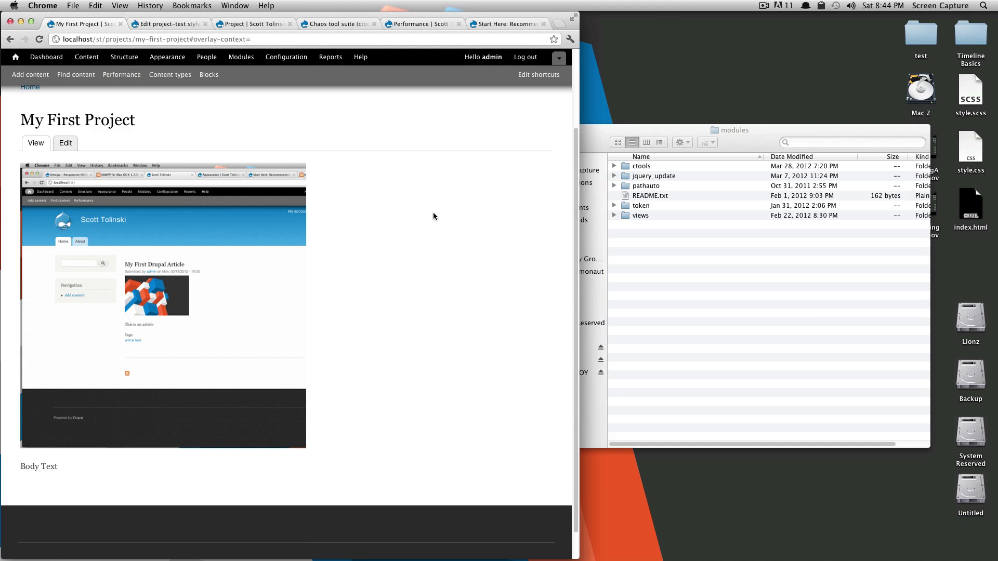
{"action": "key", "text": "super+r"}
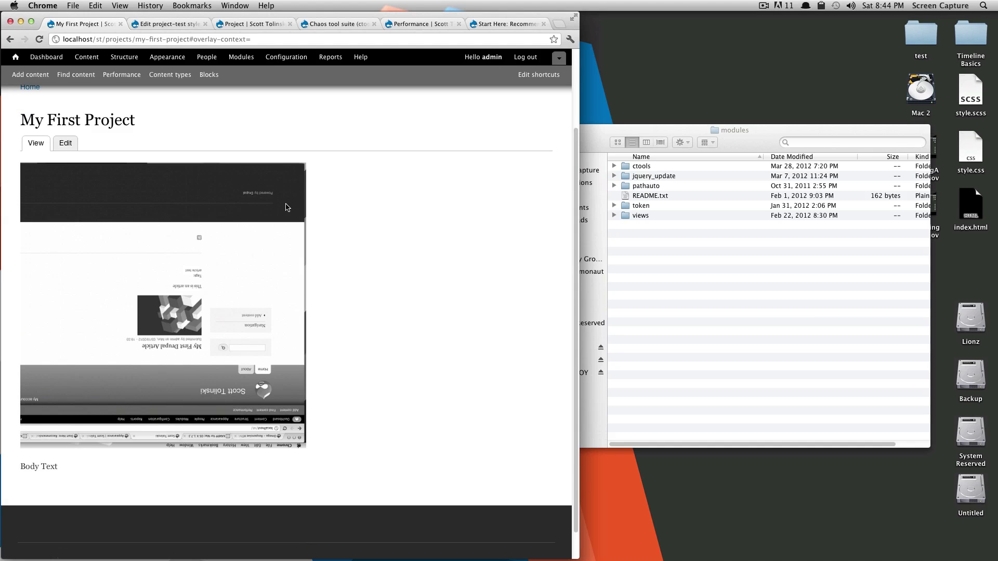
{"action": "left_click", "coordinate": [172, 23]}
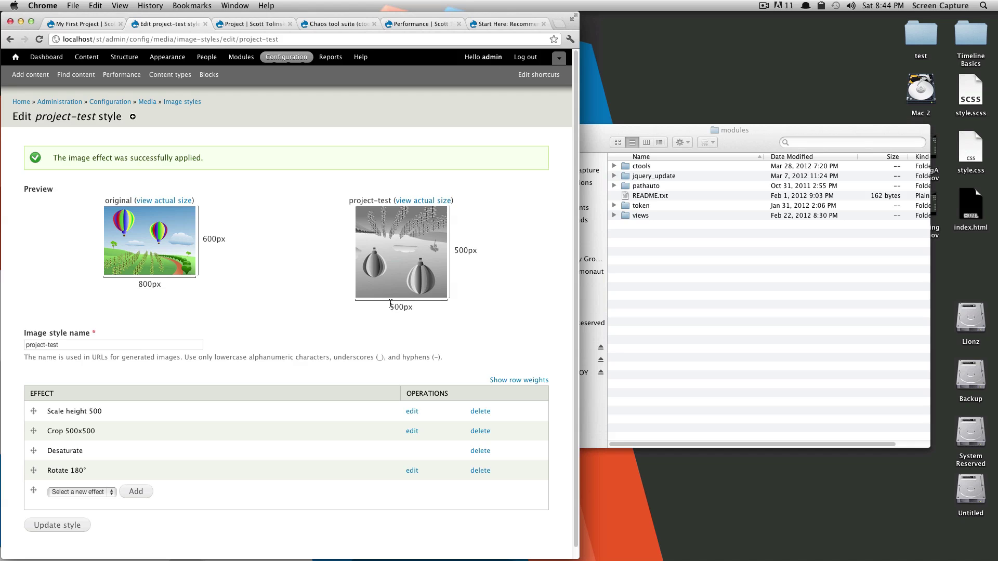
- View the upside-down, greyscale, 500×500 image on the My First Project page
{"action": "left_click", "coordinate": [66, 24]}
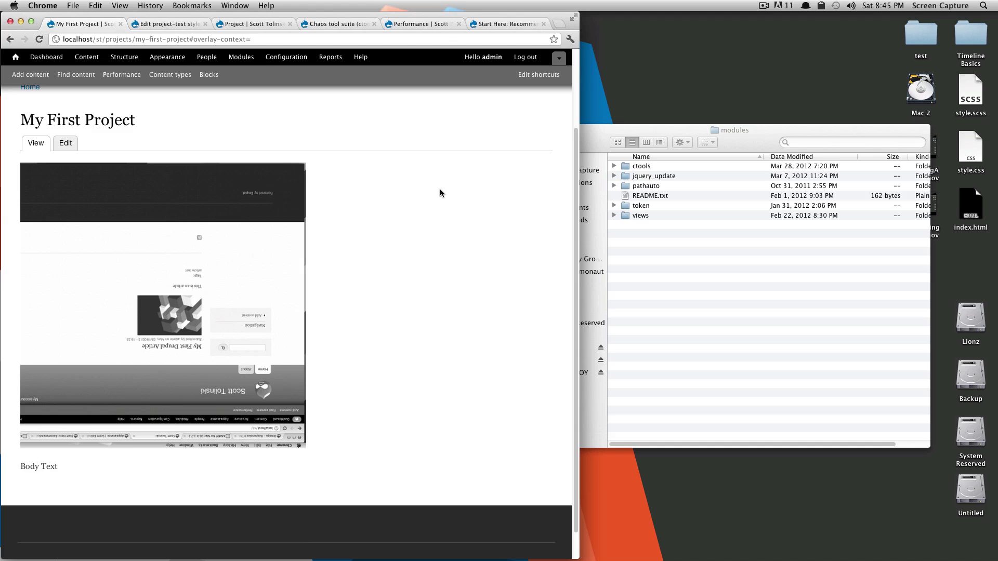
{"action": "scroll", "coordinate": [445, 281], "scroll_direction": "down", "scroll_amount": 2}
{"action": "scroll", "coordinate": [448, 283], "scroll_direction": "up", "scroll_amount": 3}
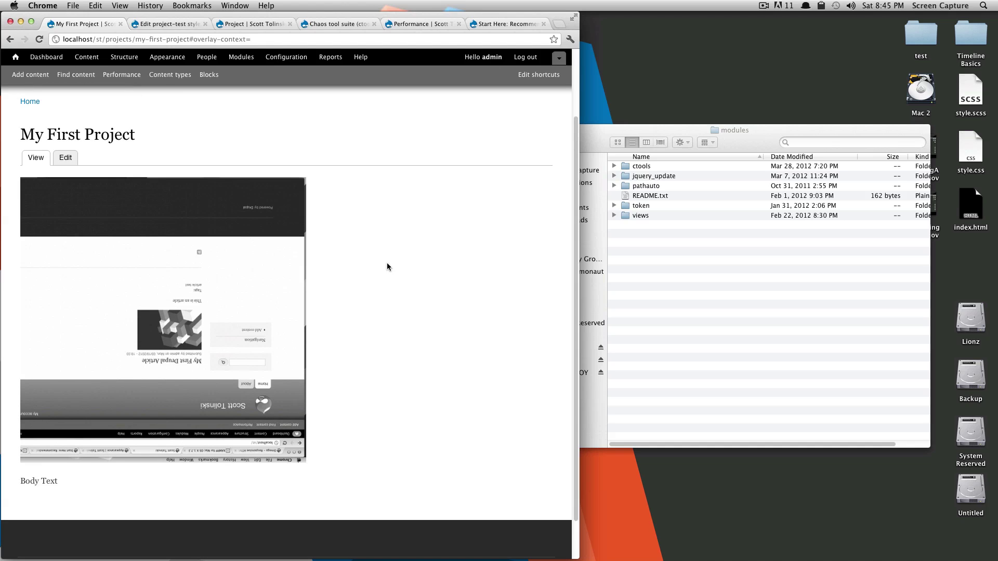